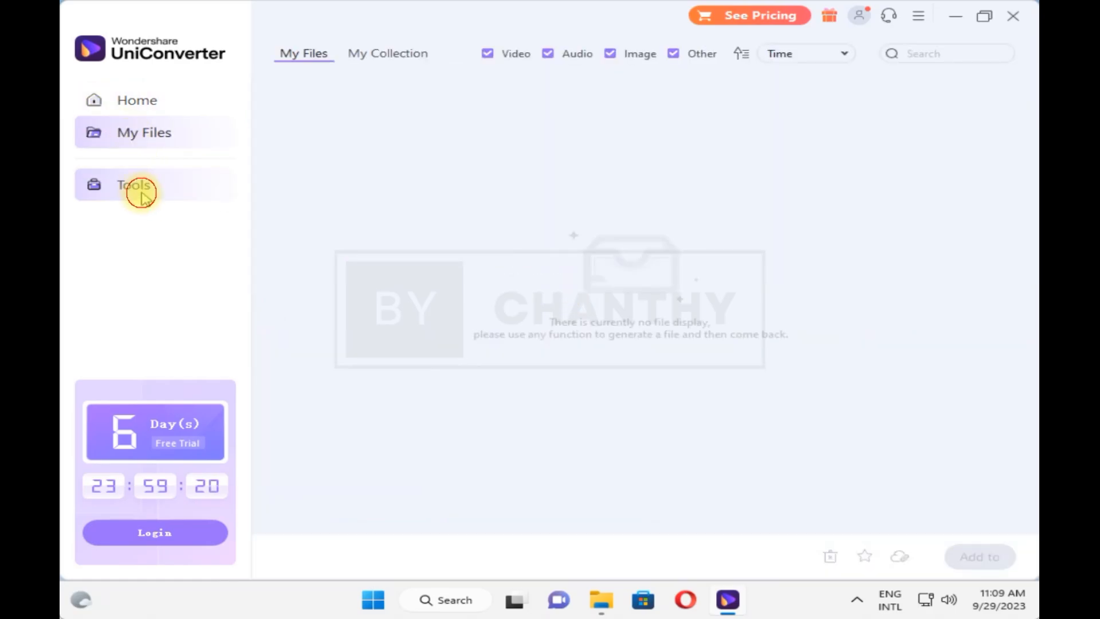
Look over the available video, audio and AI Lab tools on the Tools and Home pages
left_click(141, 193)
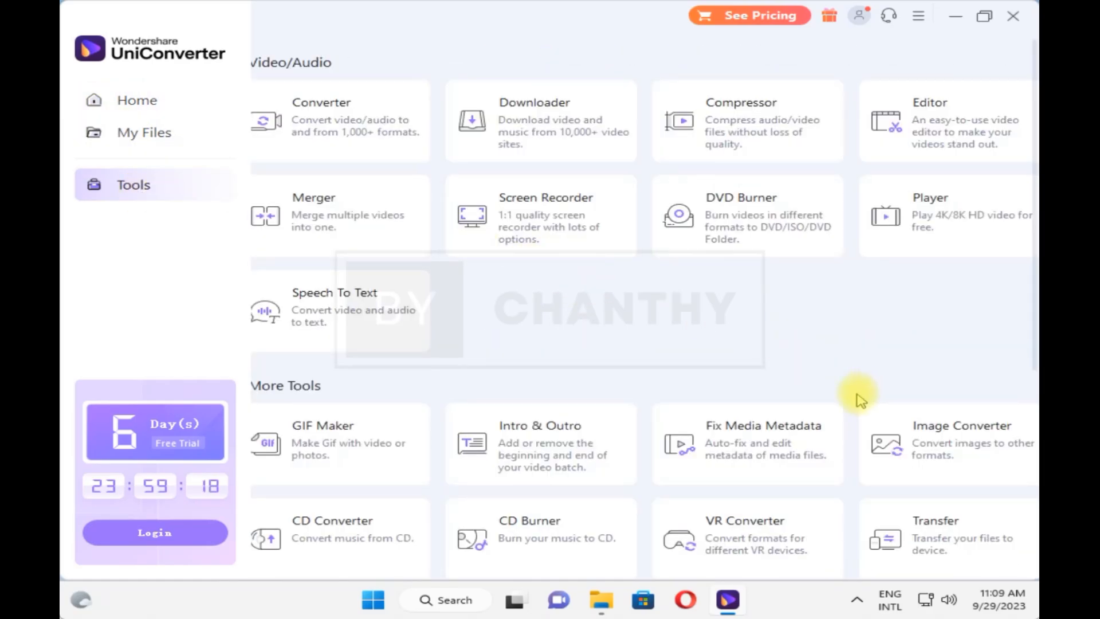
scroll(861, 400, "down", 5)
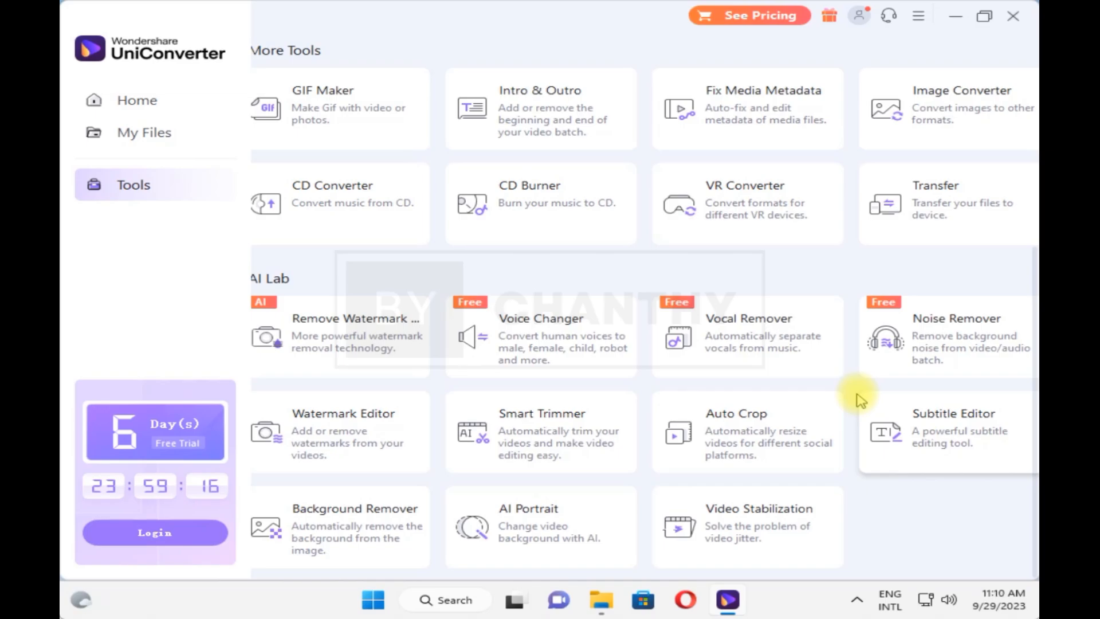
scroll(861, 400, "up", 5)
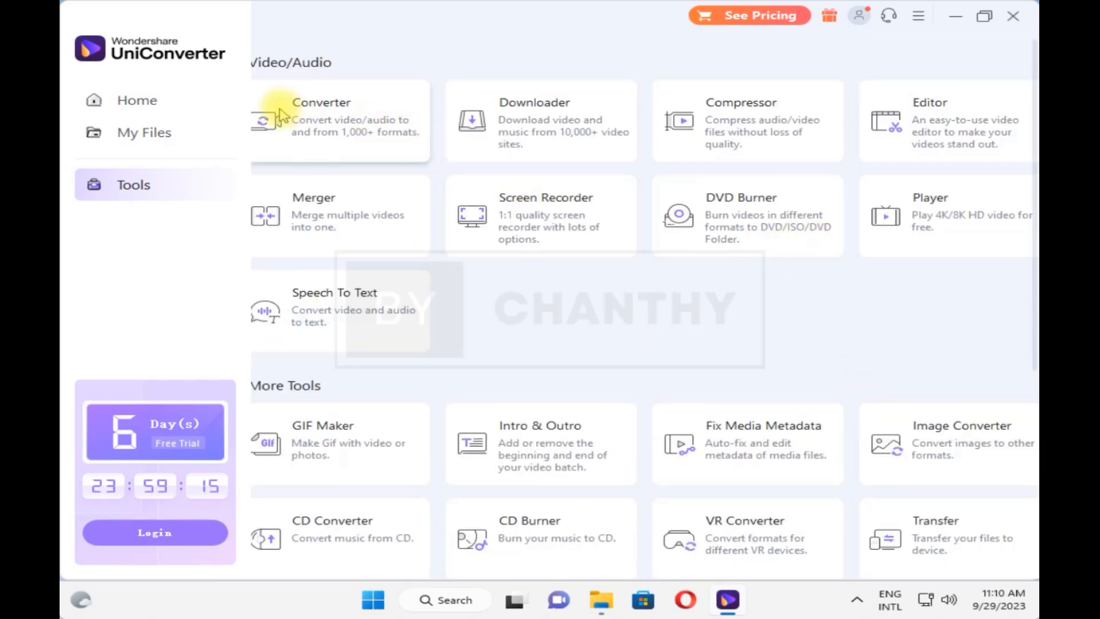
left_click(177, 109)
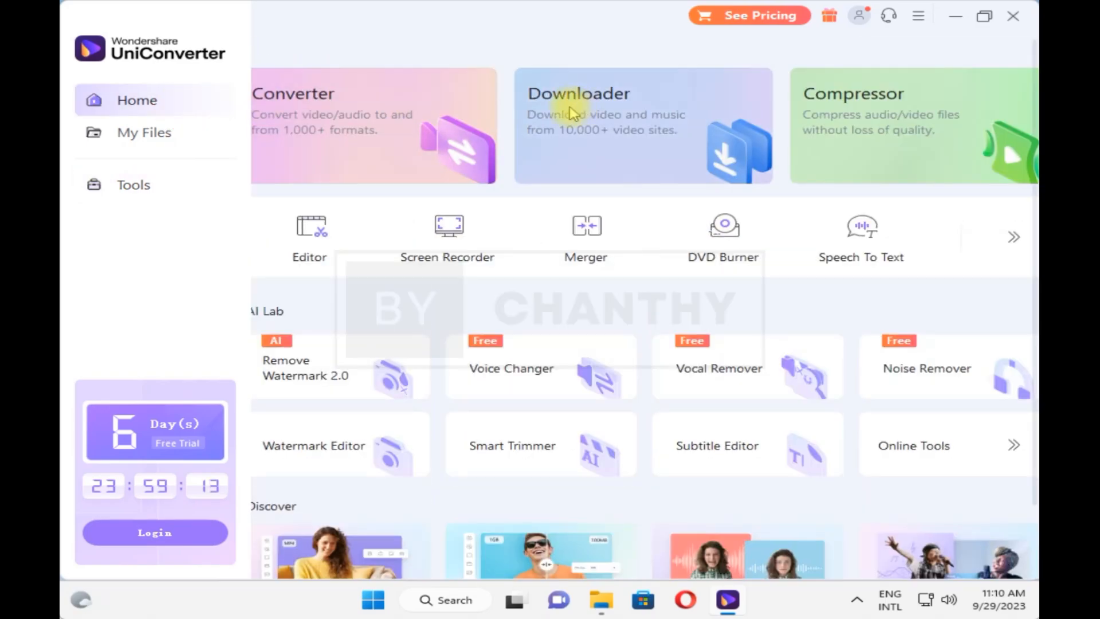
left_click(1013, 241)
scroll(965, 298, "down", 5)
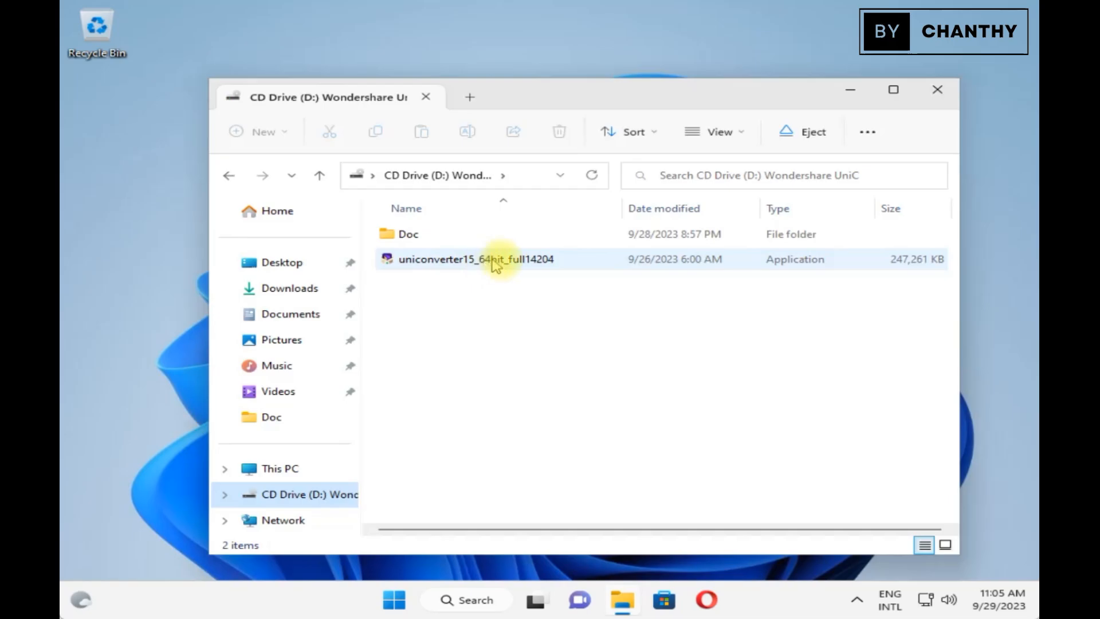
Run the uniconverter15_64bit_full14204 installer from the CD drive, allow it to make changes, and minimize the file window
right_click(491, 260)
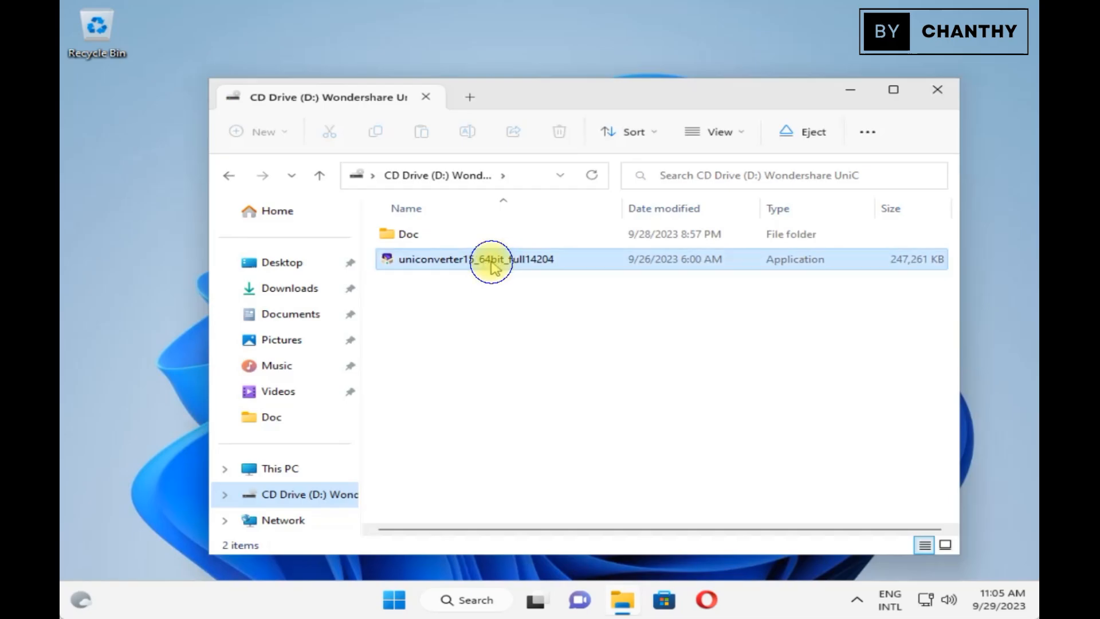
left_click(551, 318)
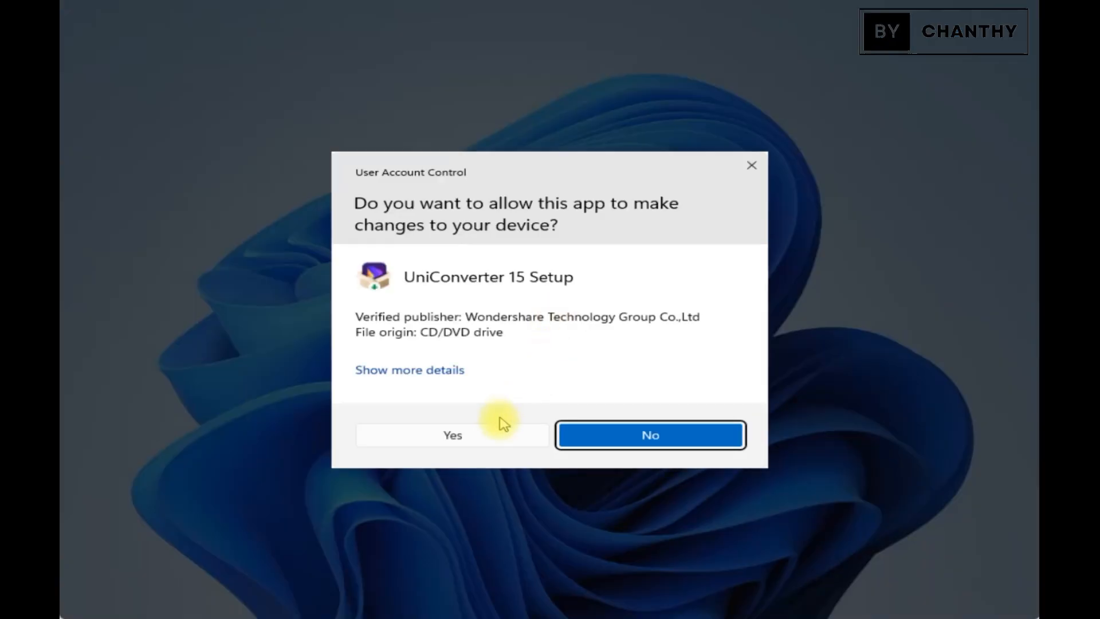
left_click(494, 435)
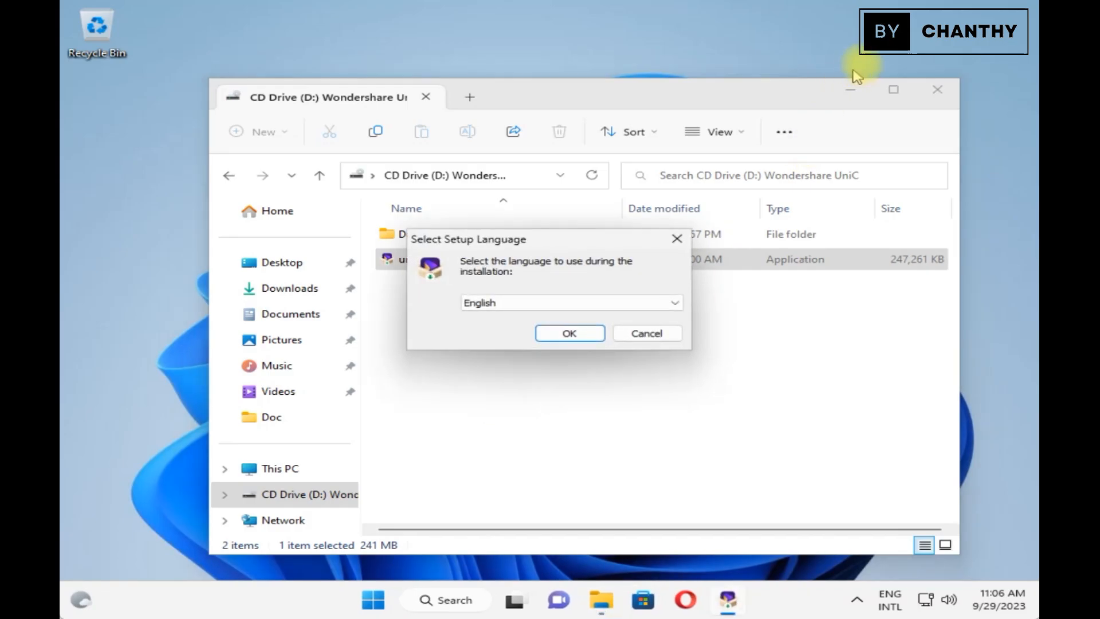
left_click(851, 92)
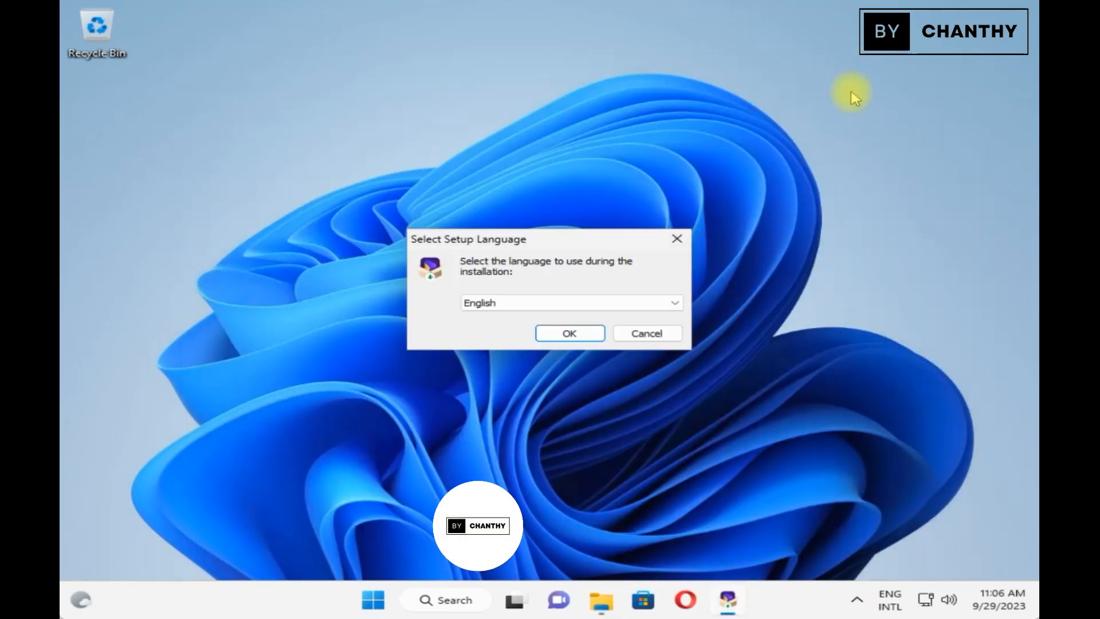
Review the available setup languages, choose English and start the setup wizard
left_click(675, 303)
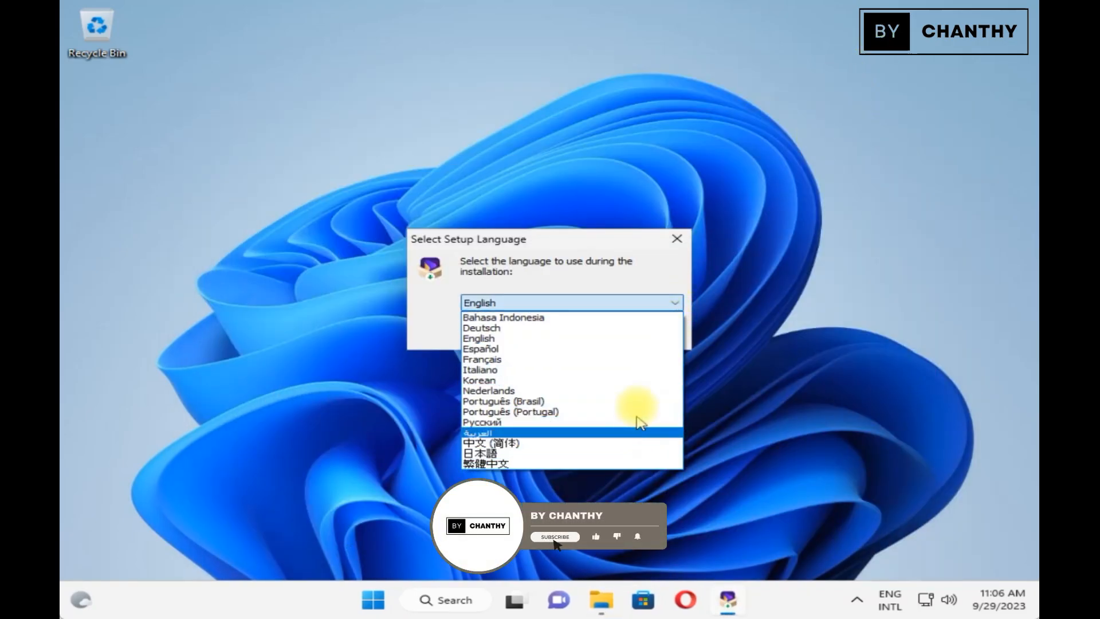
left_click(637, 349)
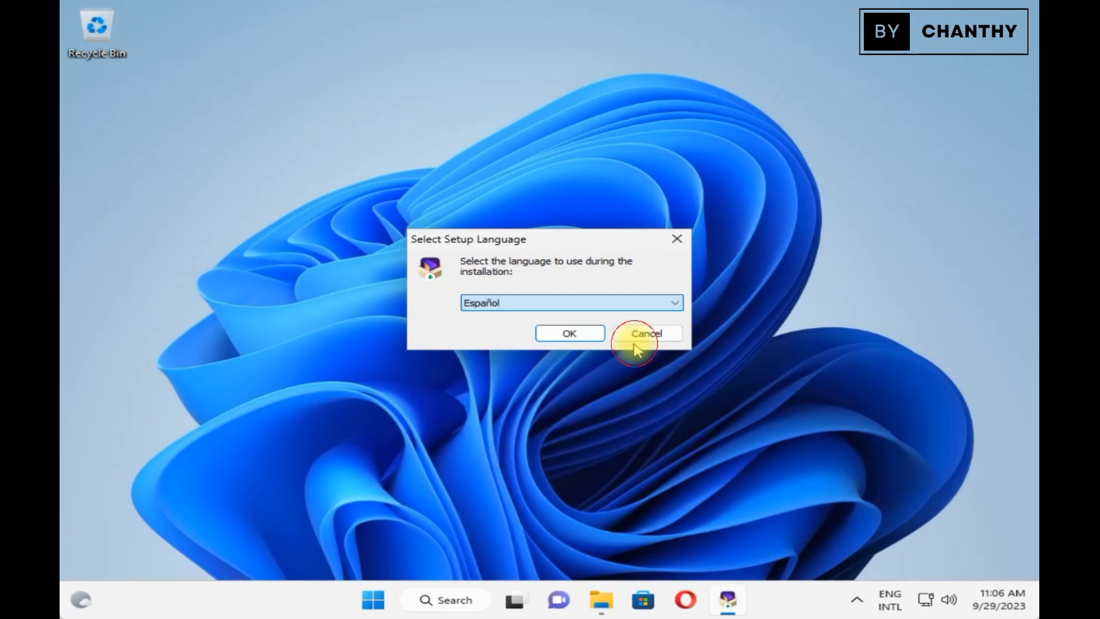
left_click(643, 302)
left_click(618, 338)
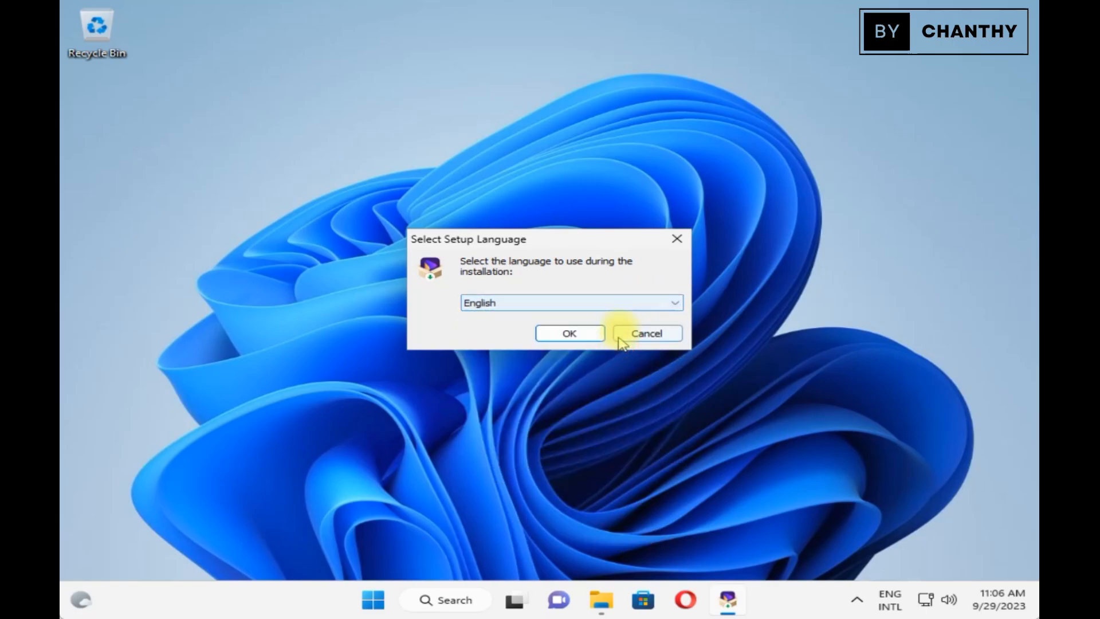
left_click(586, 339)
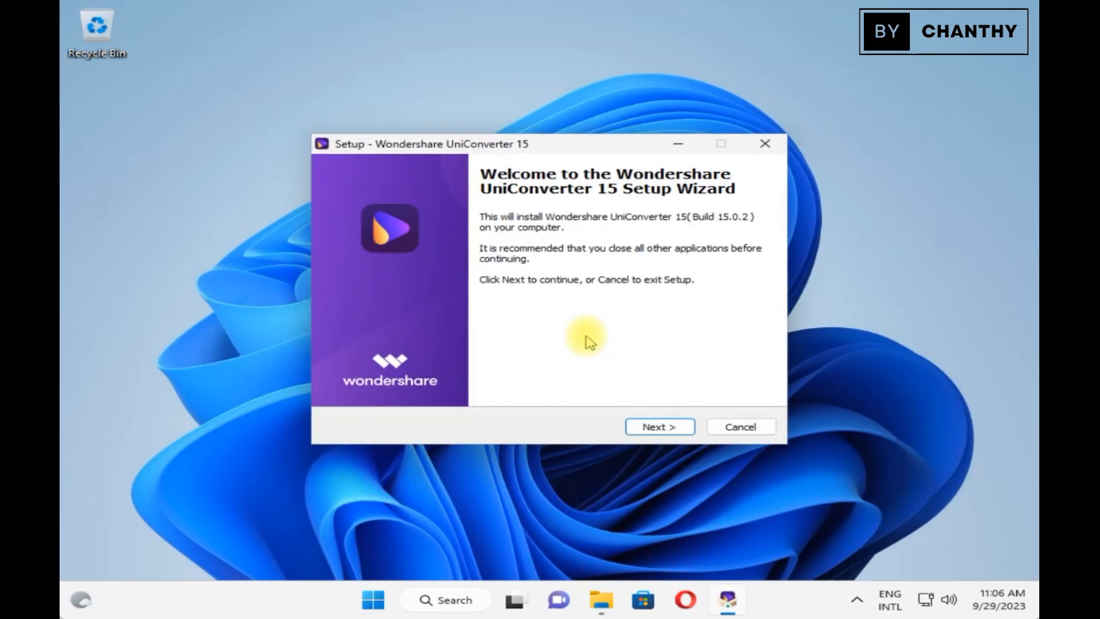
Proceed past the welcome page, skim the End User License Agreement to its end and accept it
left_click(669, 431)
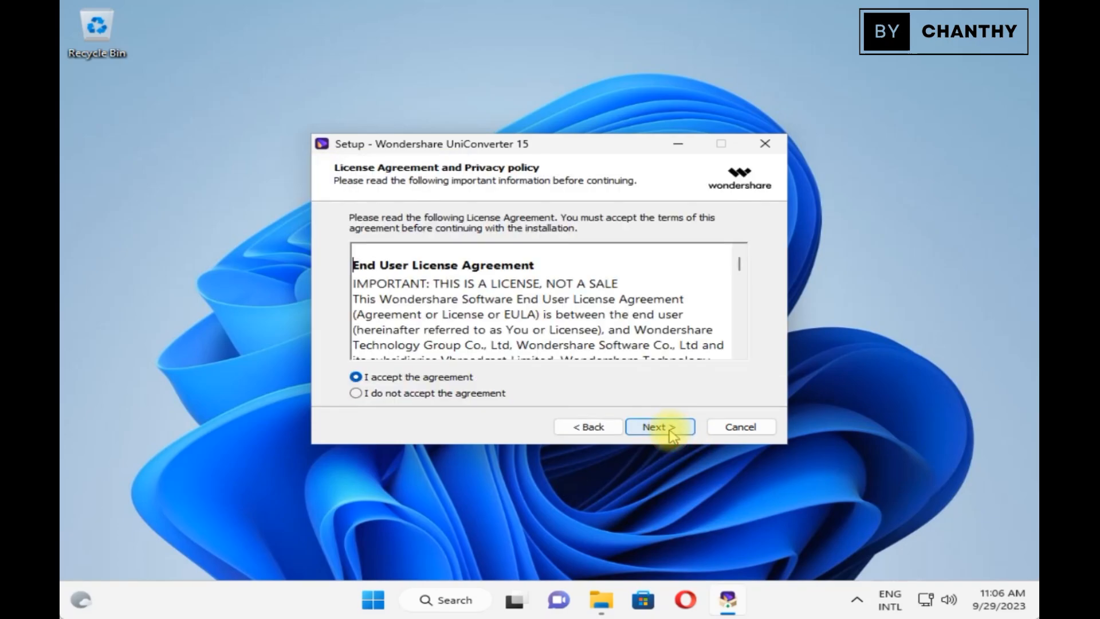
left_click_drag(740, 267, 743, 354)
left_click(445, 390)
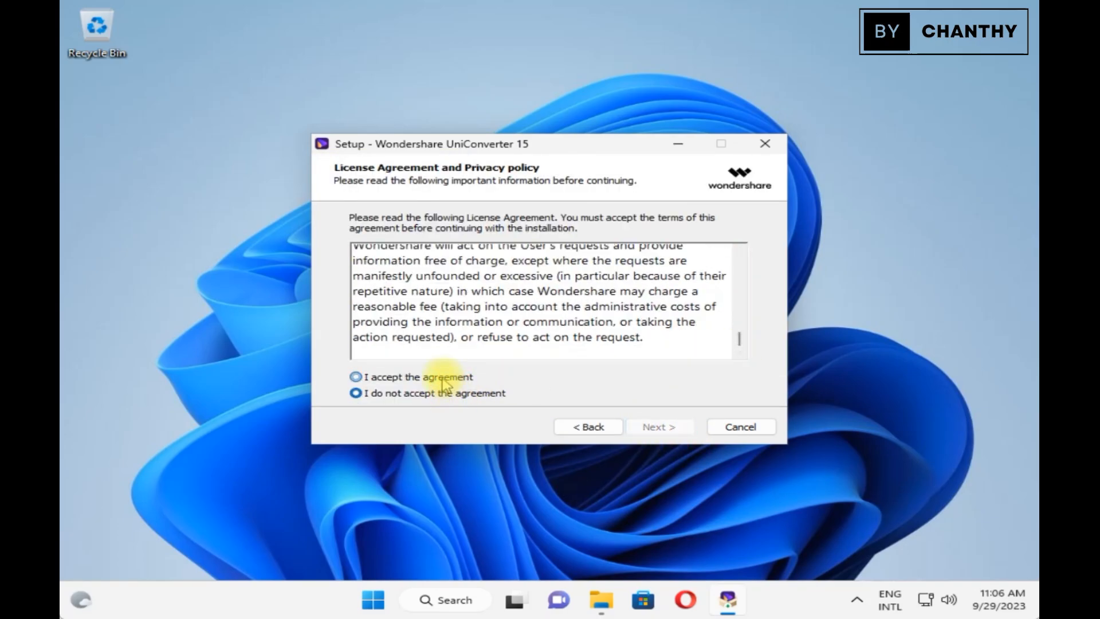
left_click(461, 378)
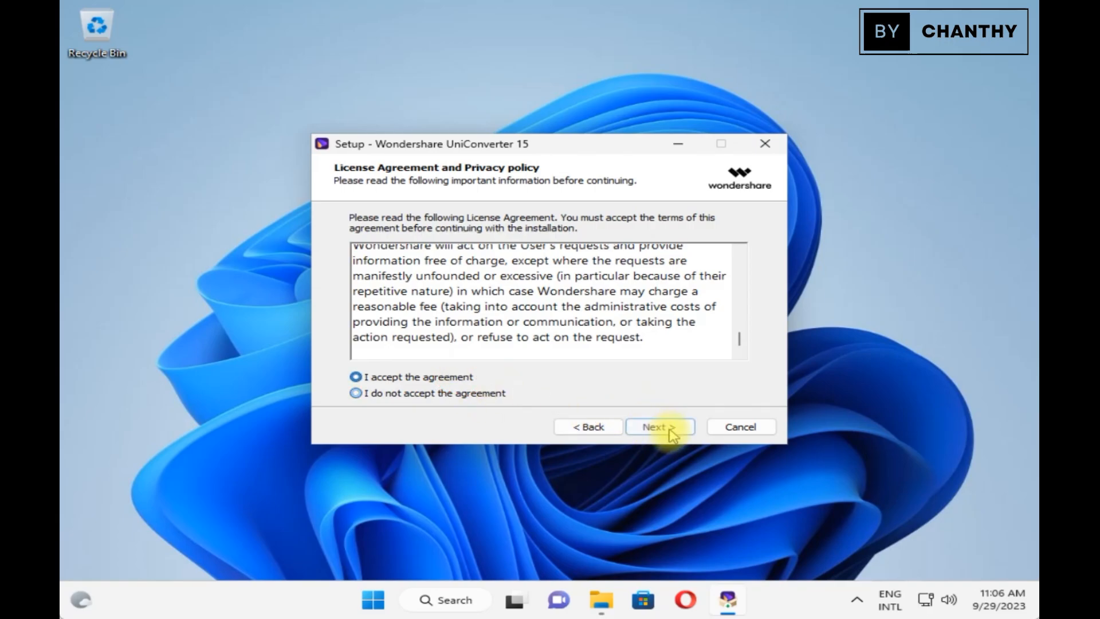
left_click(674, 429)
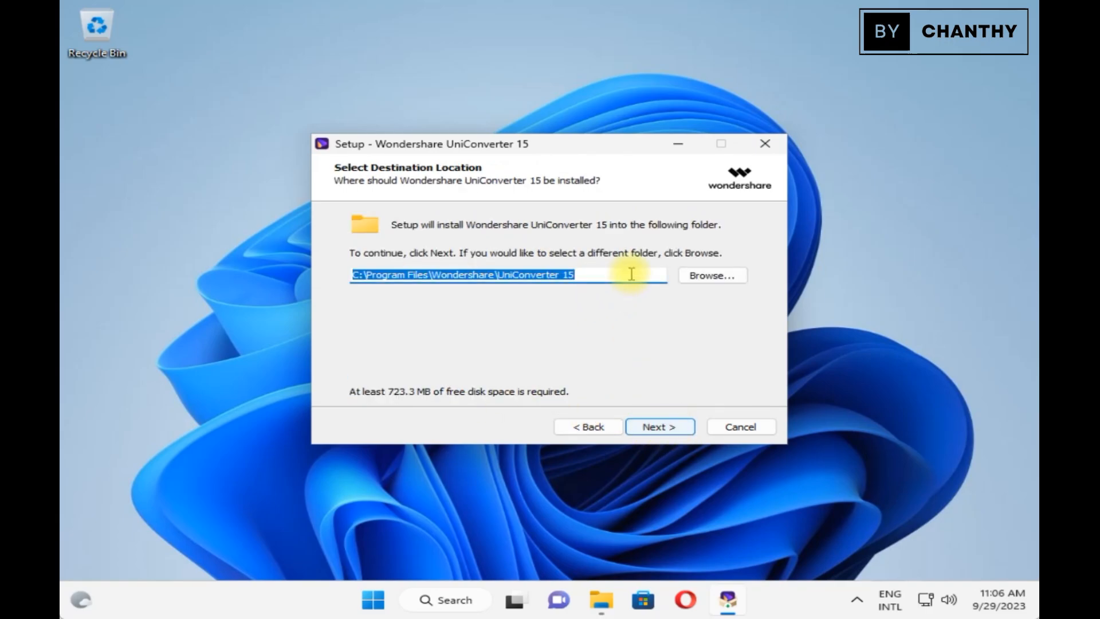
left_click_drag(582, 275, 309, 274)
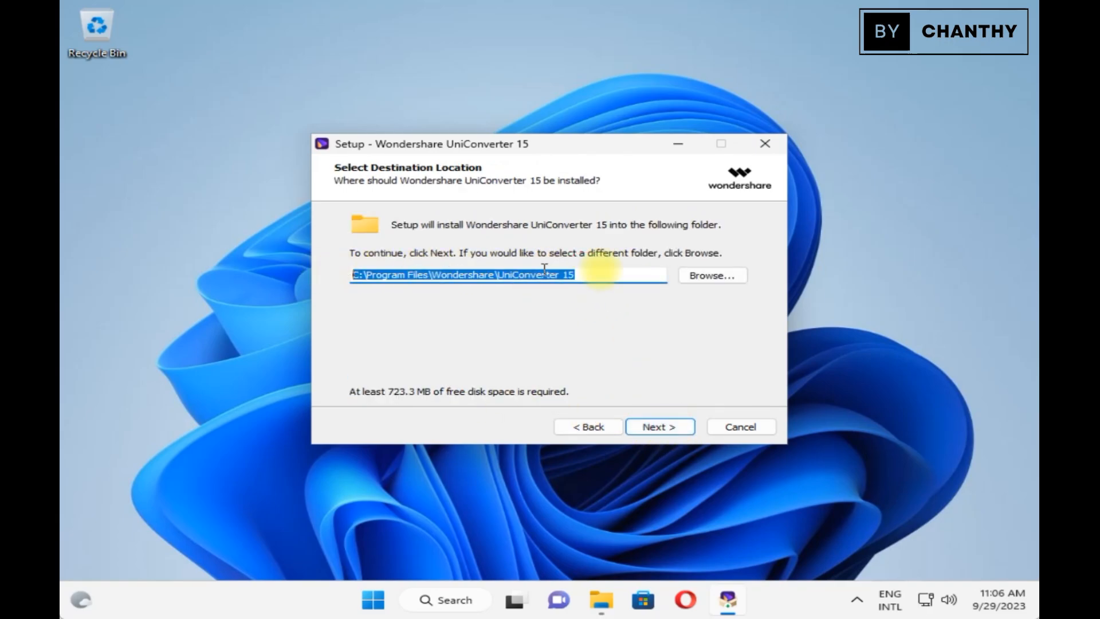
left_click(715, 276)
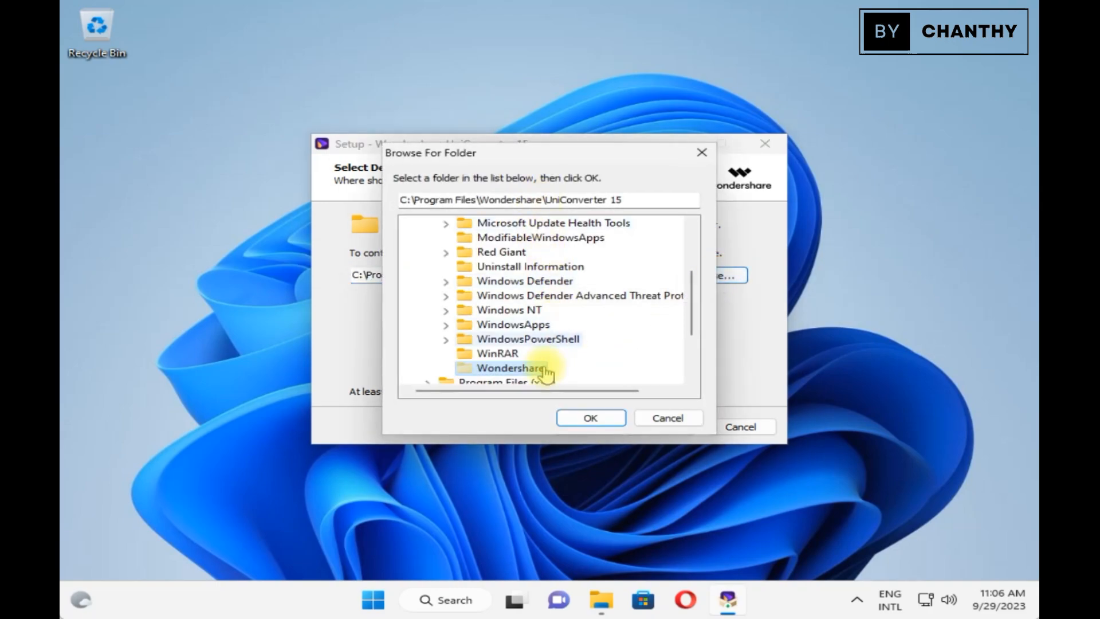
left_click_drag(693, 306, 659, 375)
left_click(666, 417)
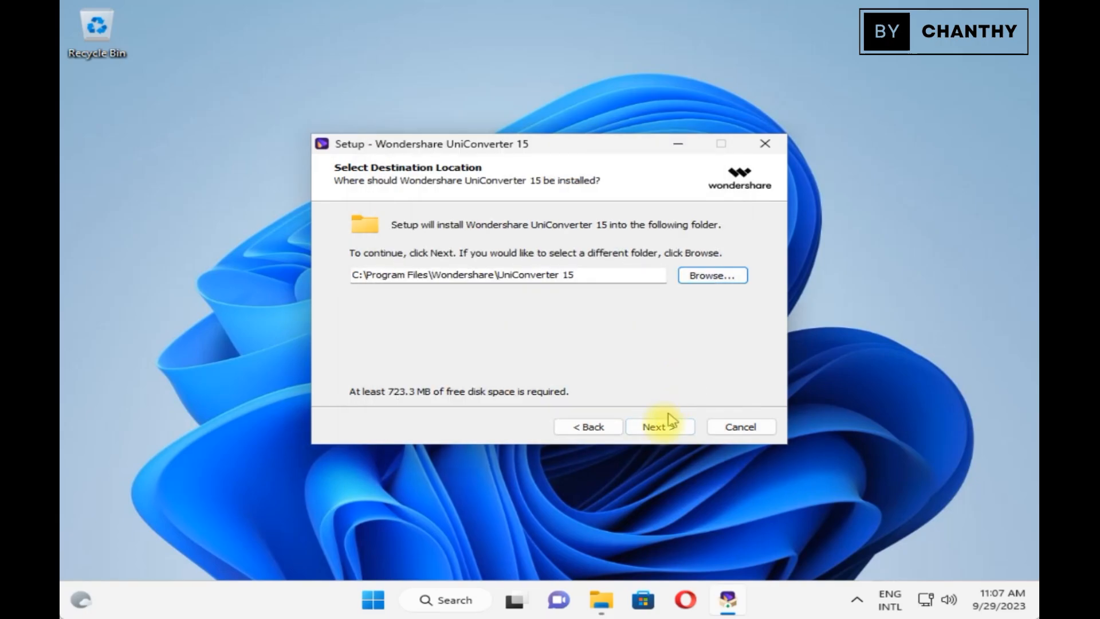
Keep the destination folder C:\Program Files\Wondershare\UniConverter 15 and the desktop icon option, and start the installation
left_click(659, 427)
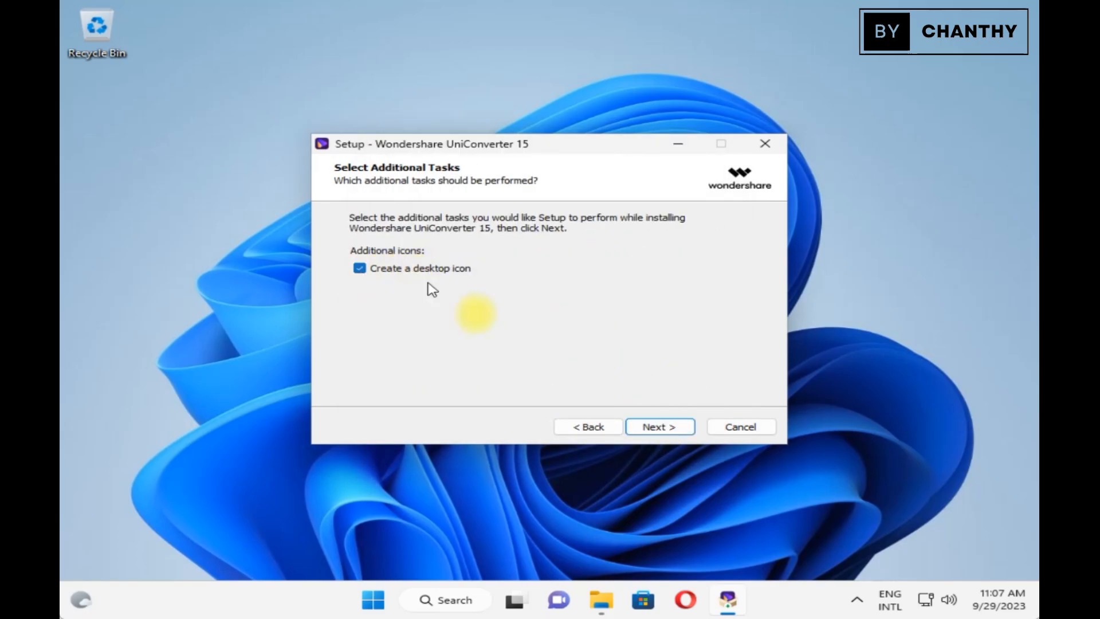
left_click(660, 427)
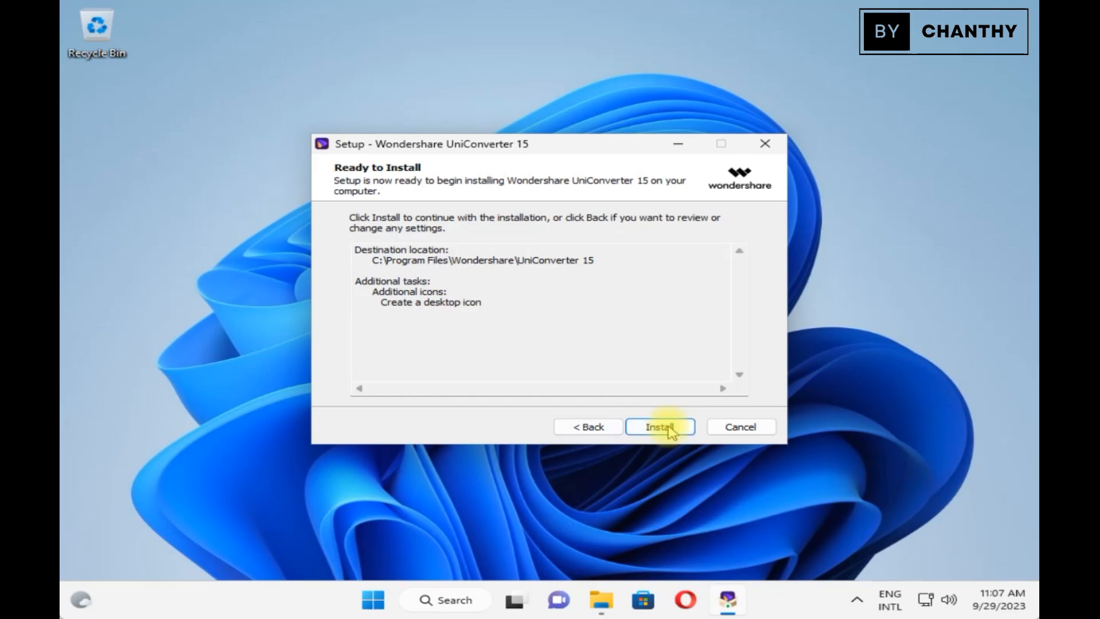
left_click(660, 426)
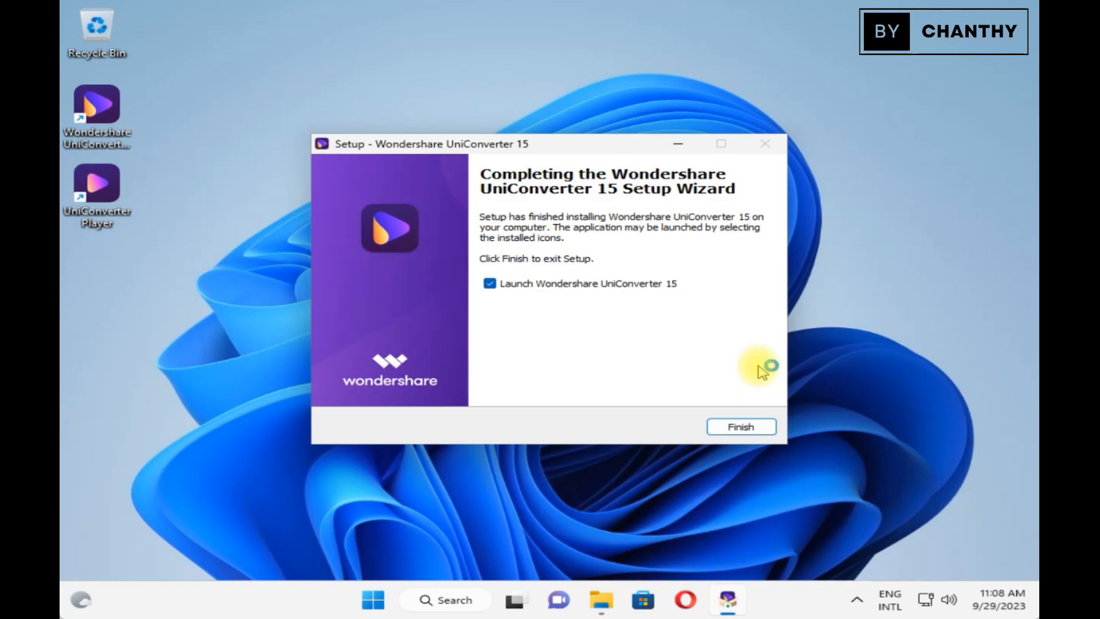
Check the Start menu's full app list for the newly installed Wondershare UniConverter 15, then return to the setup wizard
left_click(623, 286)
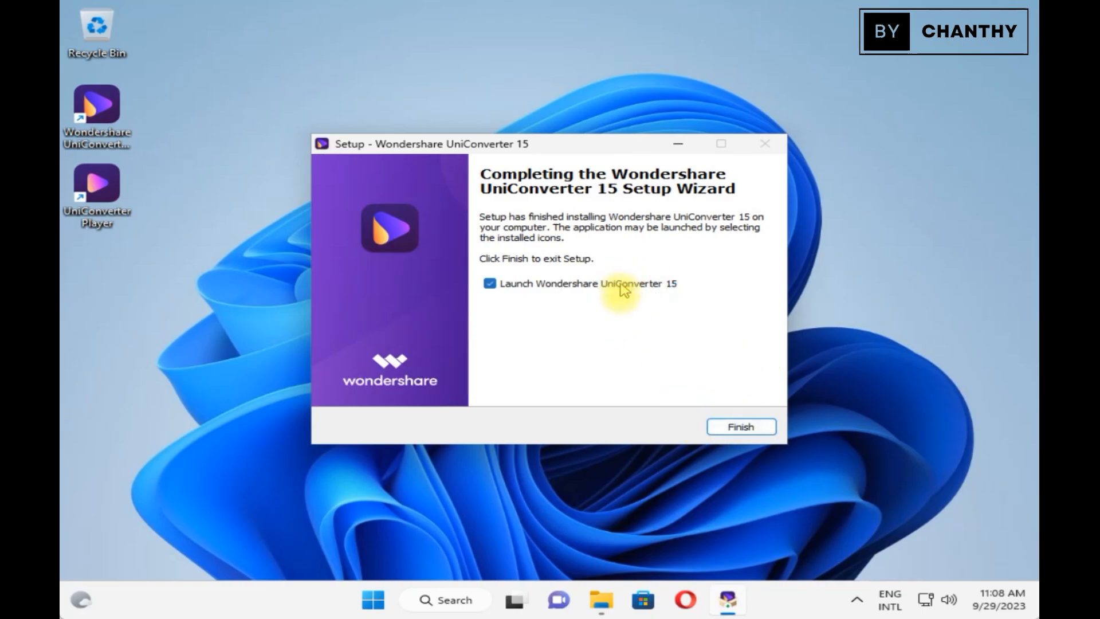
left_click(374, 597)
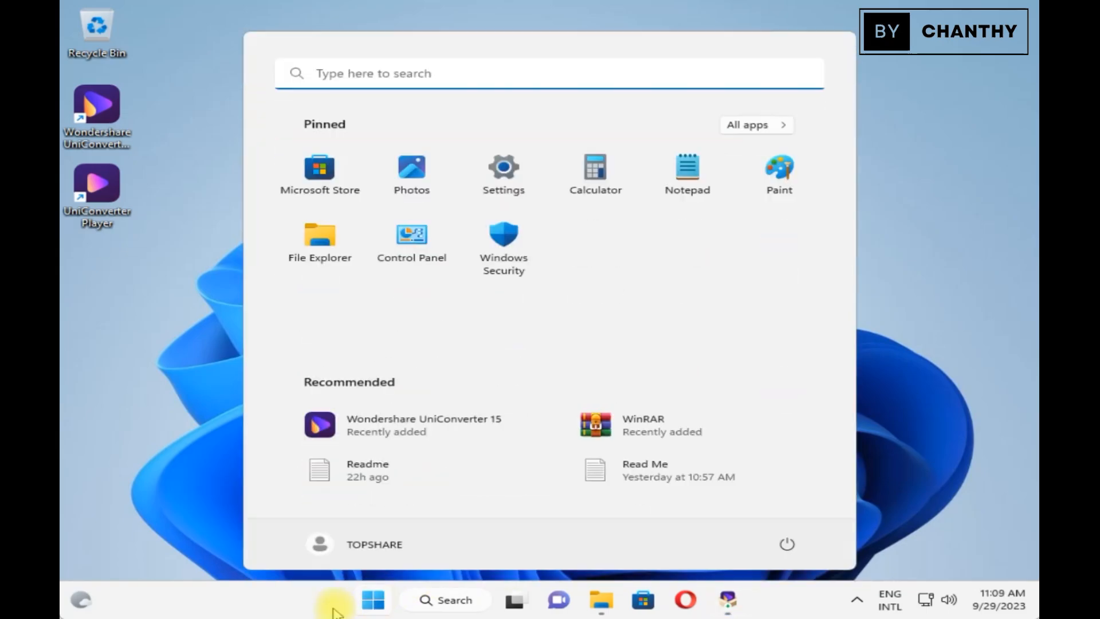
left_click(753, 135)
scroll(633, 391, "down", 1)
scroll(599, 460, "down", 12)
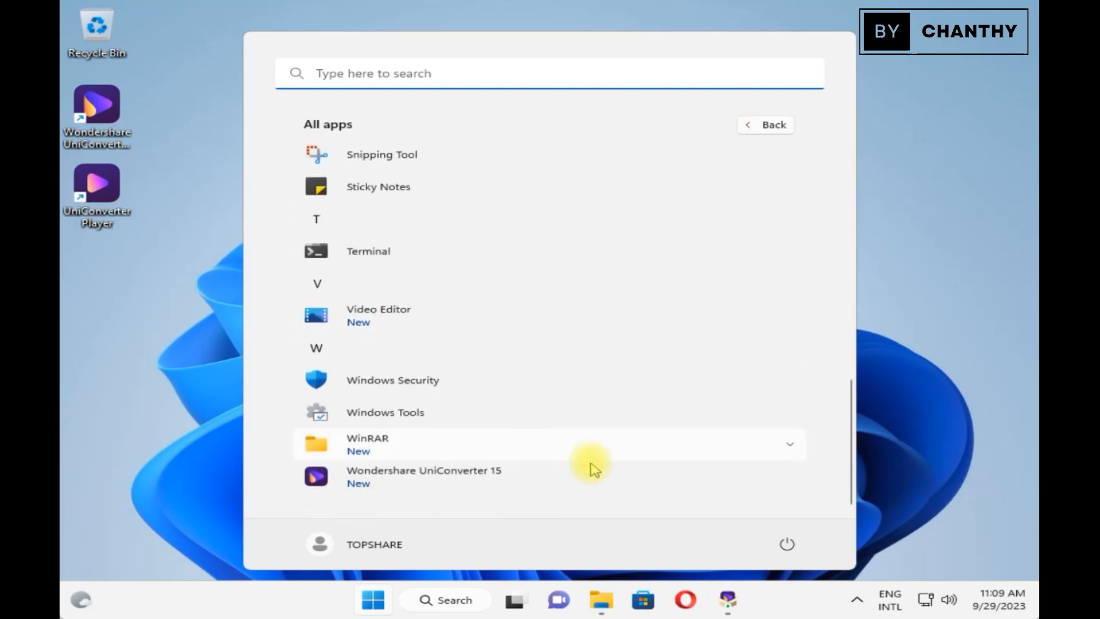
left_click(881, 306)
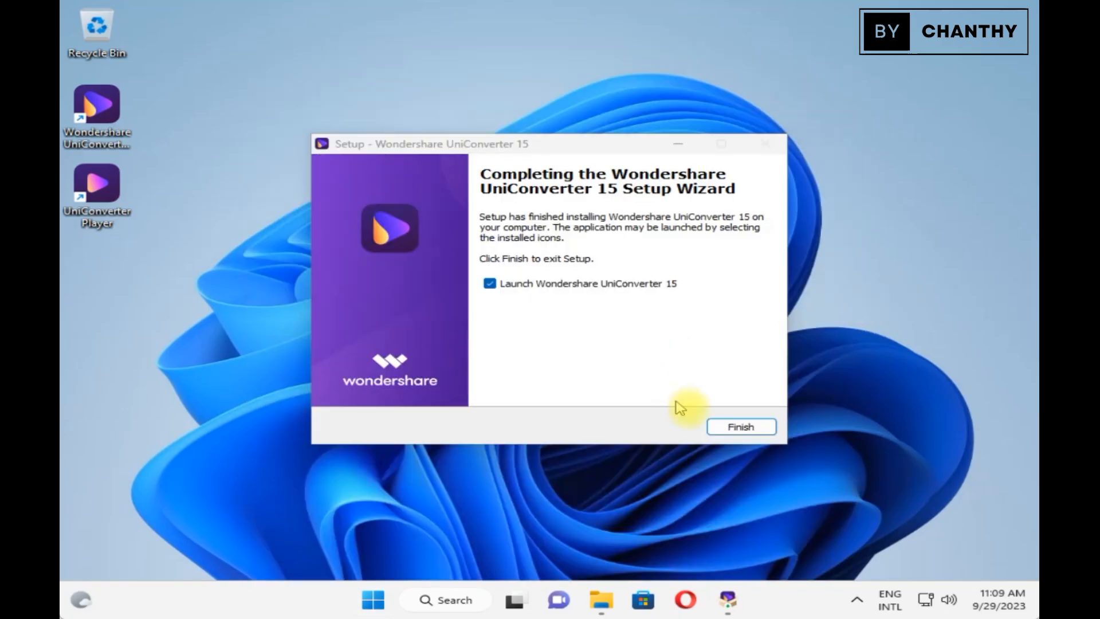
Finish the setup with Wondershare UniConverter 15 launched and maximized, and close the browser windows that open
left_click(740, 427)
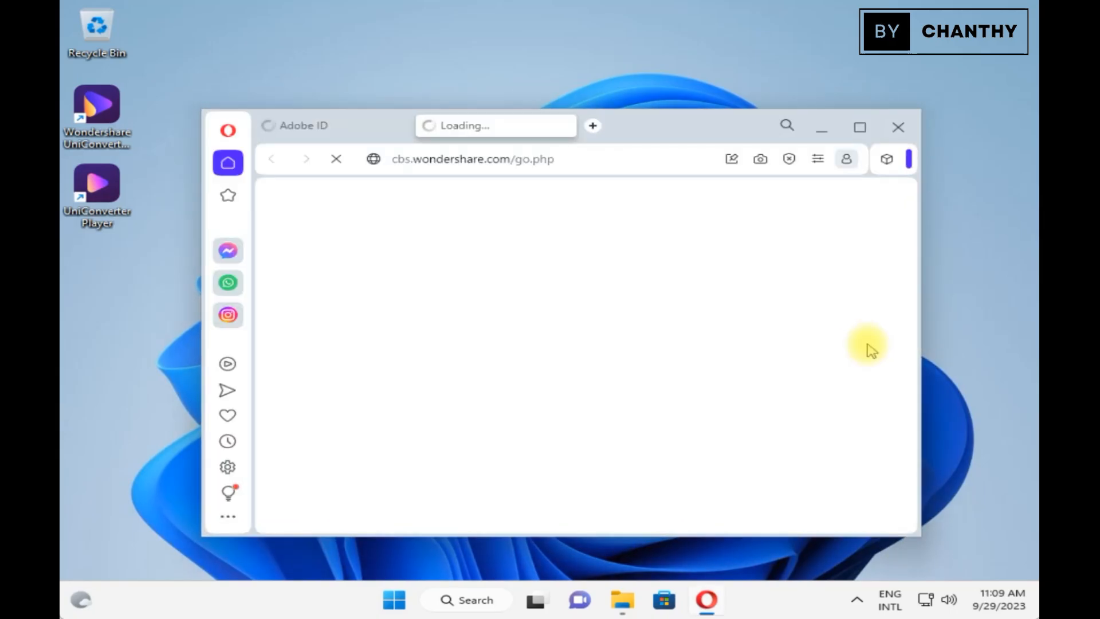
left_click(897, 127)
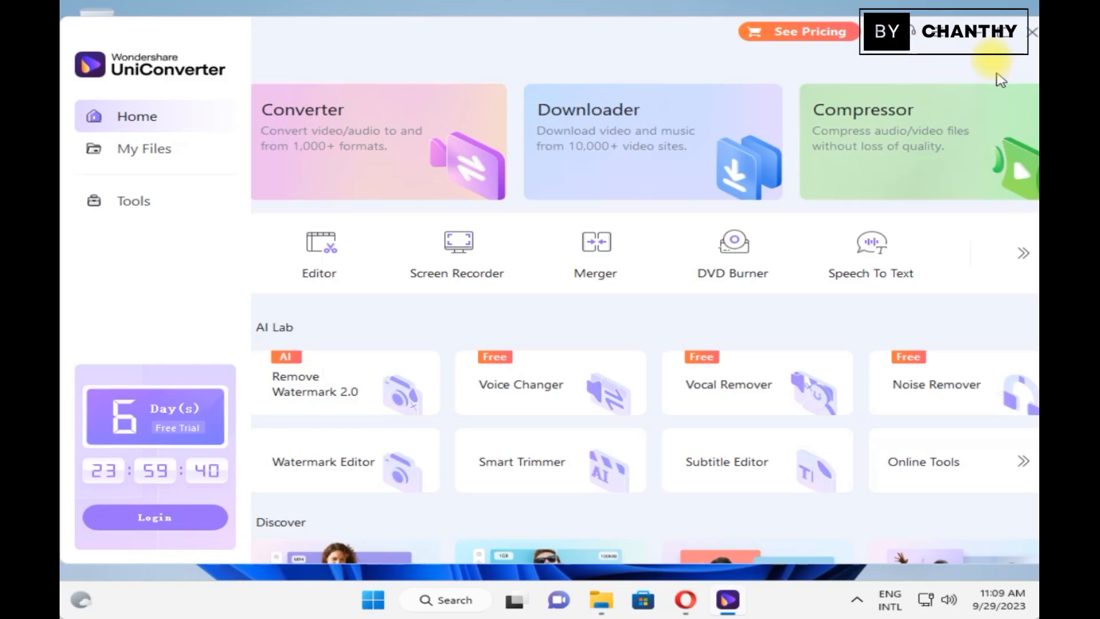
left_click(1003, 33)
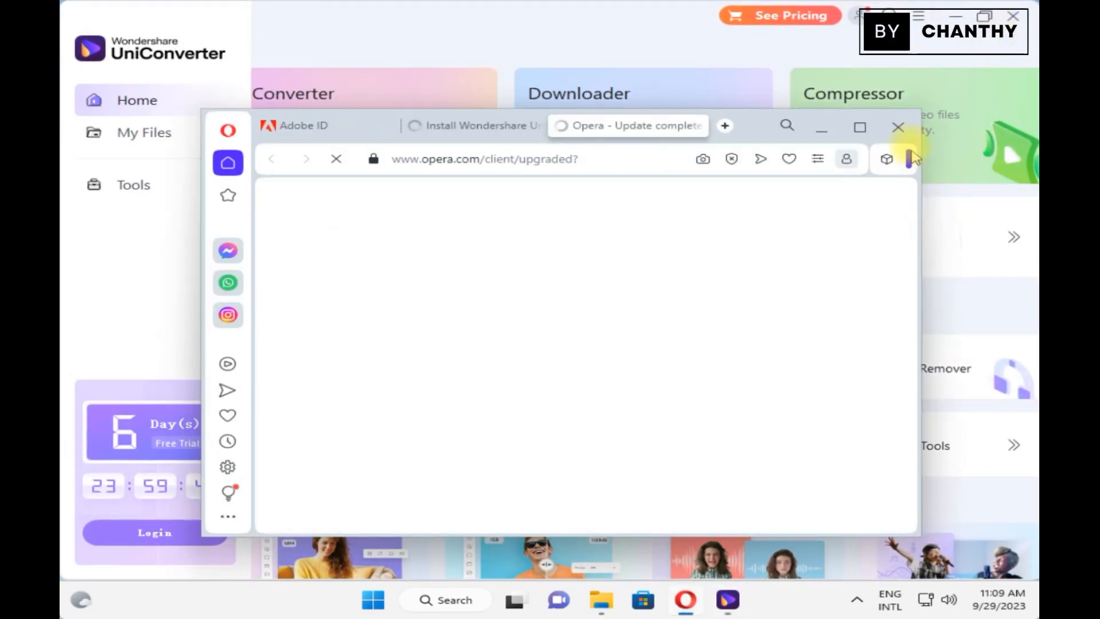
left_click(898, 126)
left_click(665, 375)
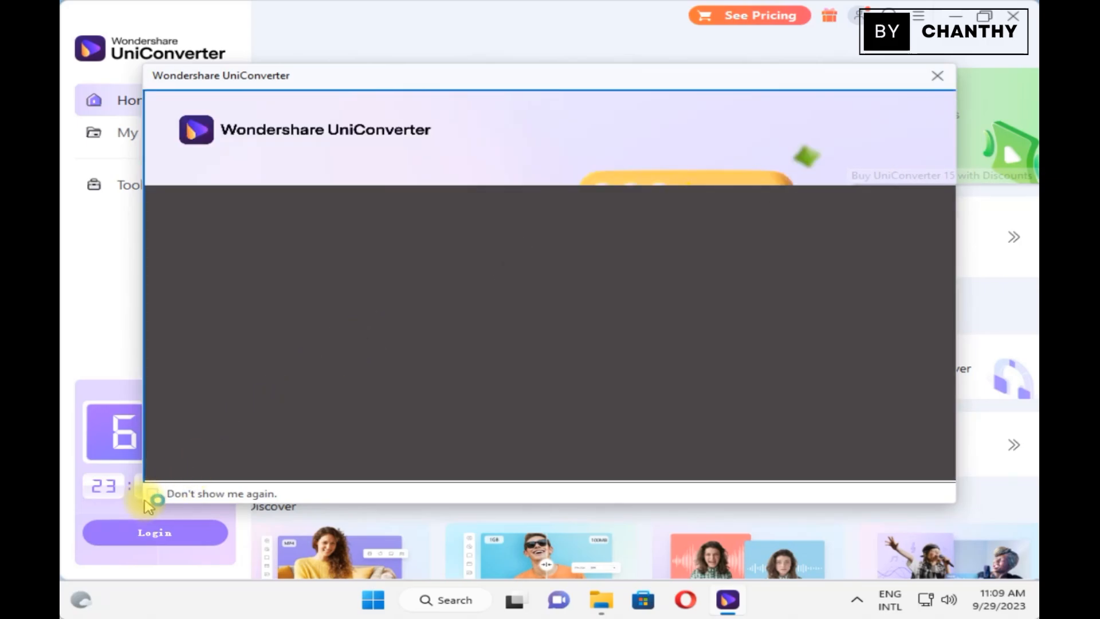
Set the 7-day trial upgrade offer not to show again and dismiss it
left_click(152, 493)
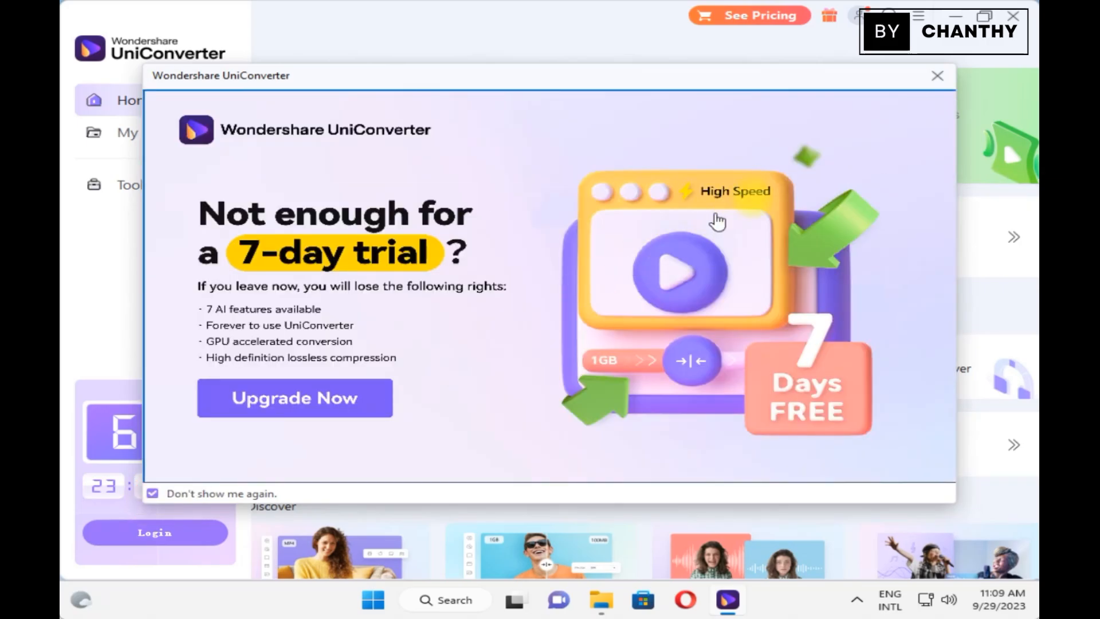
left_click(938, 77)
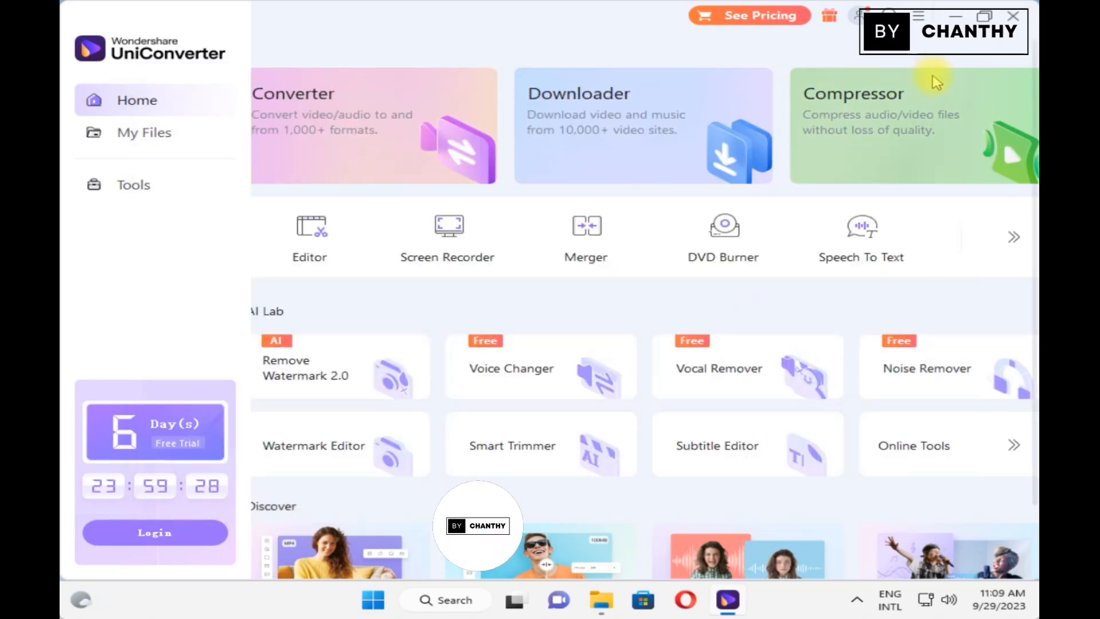
scroll(891, 309, "down", 2)
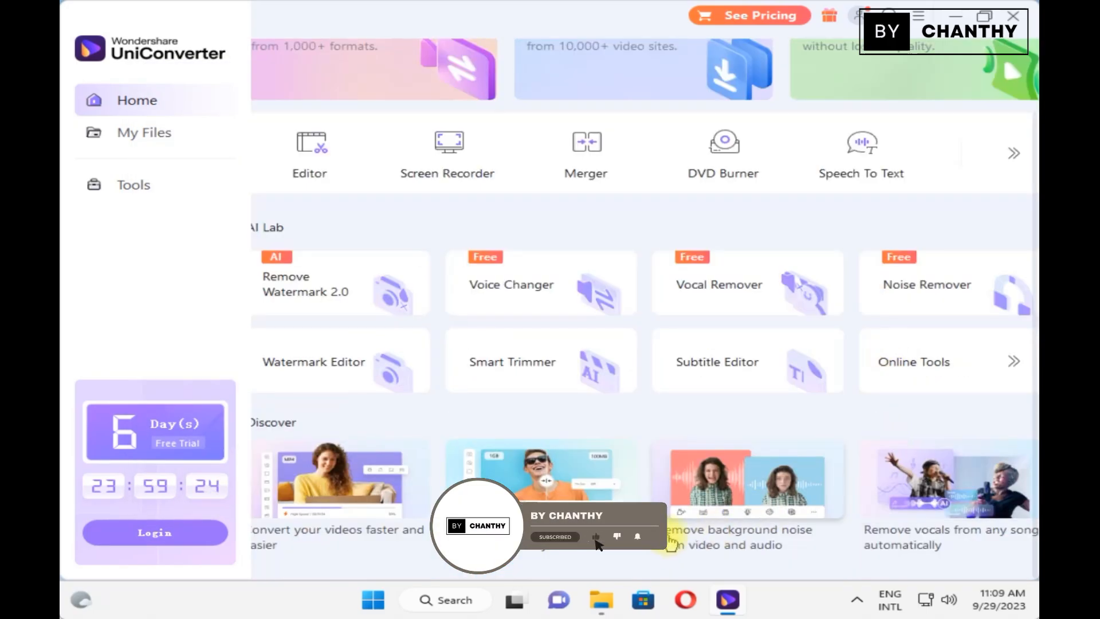
scroll(672, 541, "up", 2)
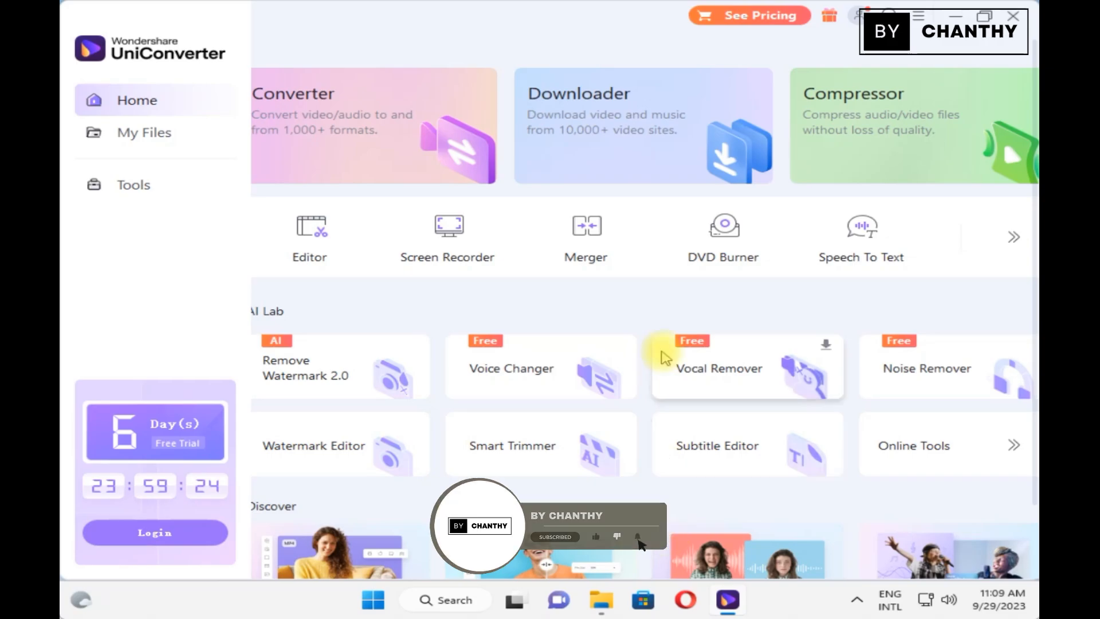
Look through the My Files and Tools pages, including the Video/Audio, More Tools and AI Lab sections, and return to Home
left_click(126, 133)
left_click(141, 198)
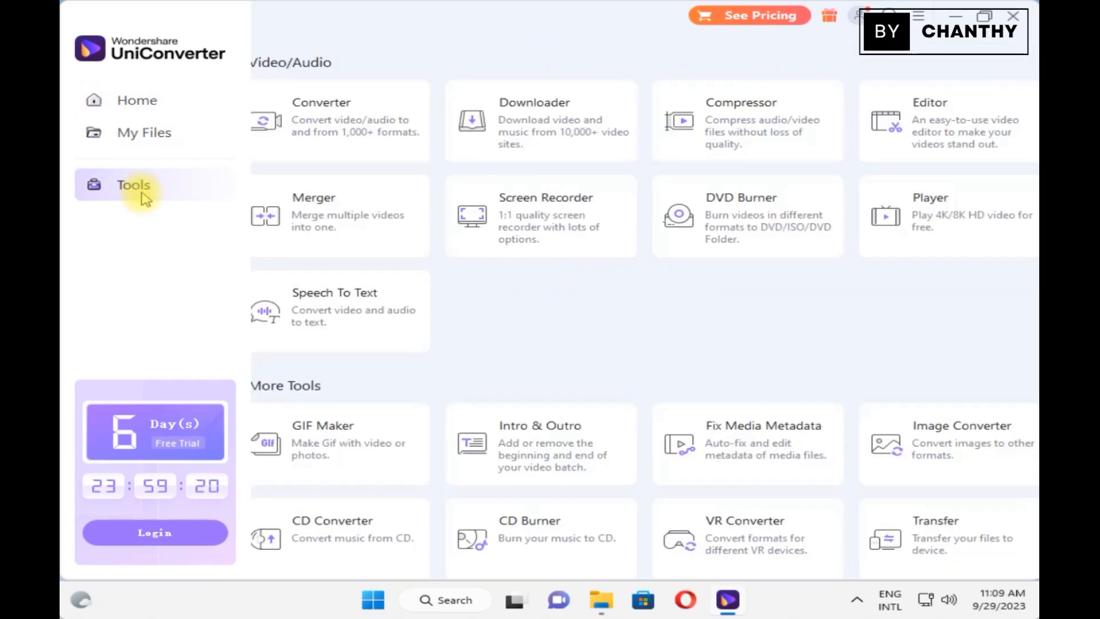
scroll(860, 399, "down", 8)
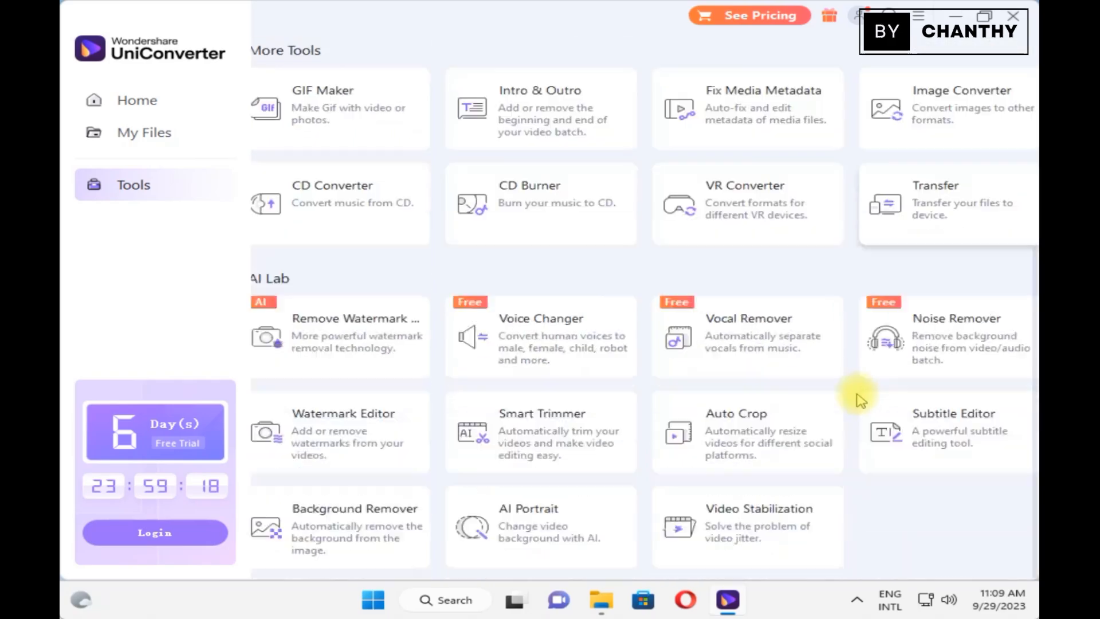
scroll(860, 399, "up", 8)
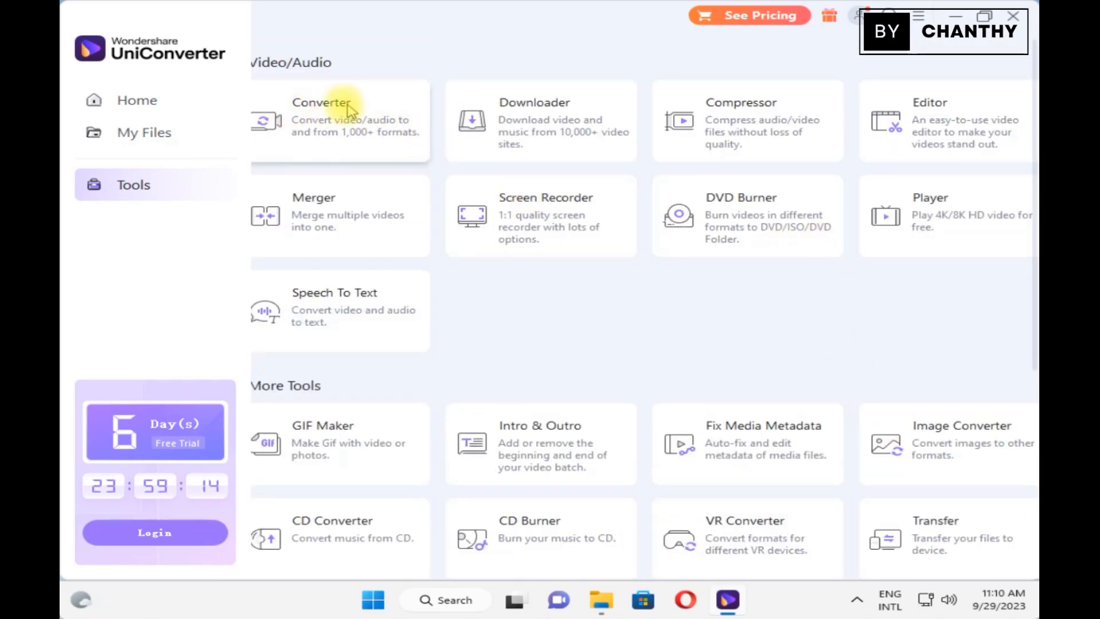
left_click(164, 100)
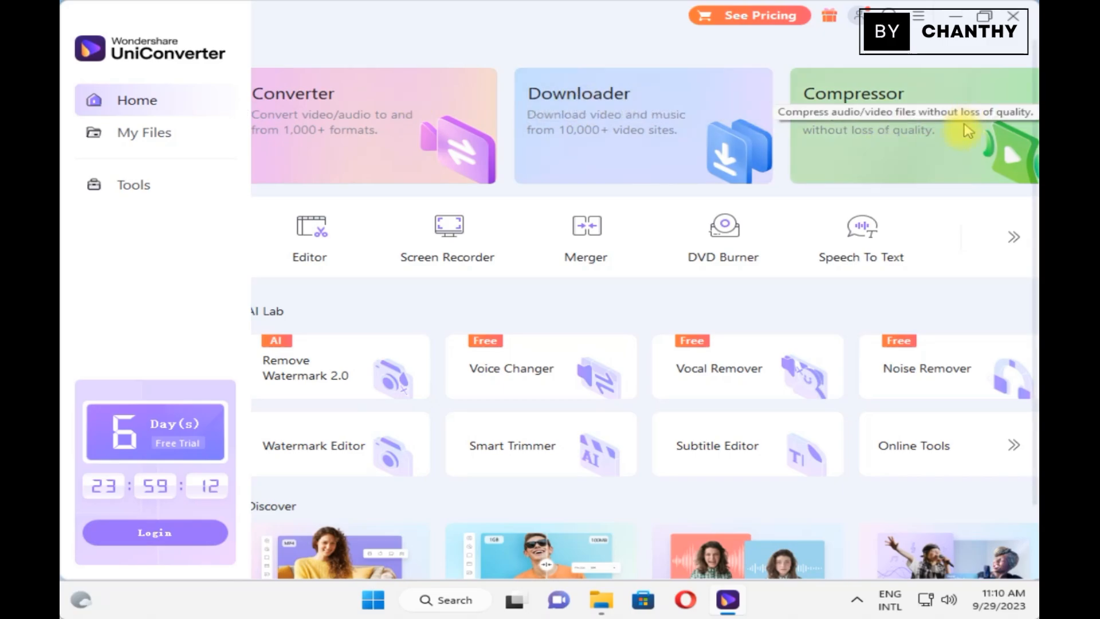
Expand the Home page's tool row into the full tool list, review it down to AI Lab, and go back to Home
left_click(1014, 240)
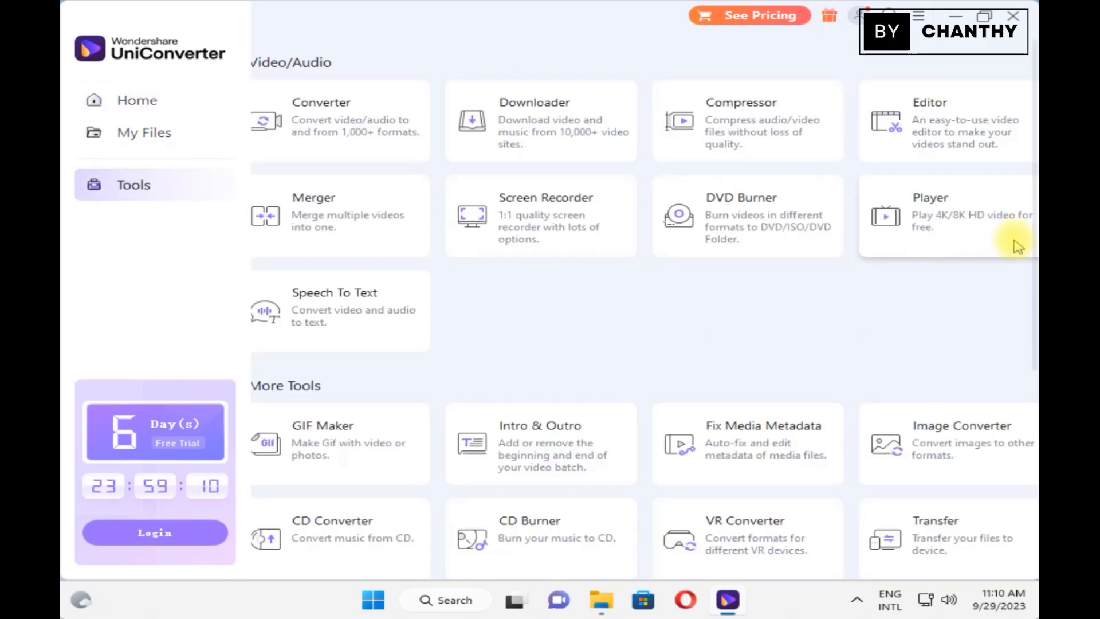
scroll(964, 299, "down", 5)
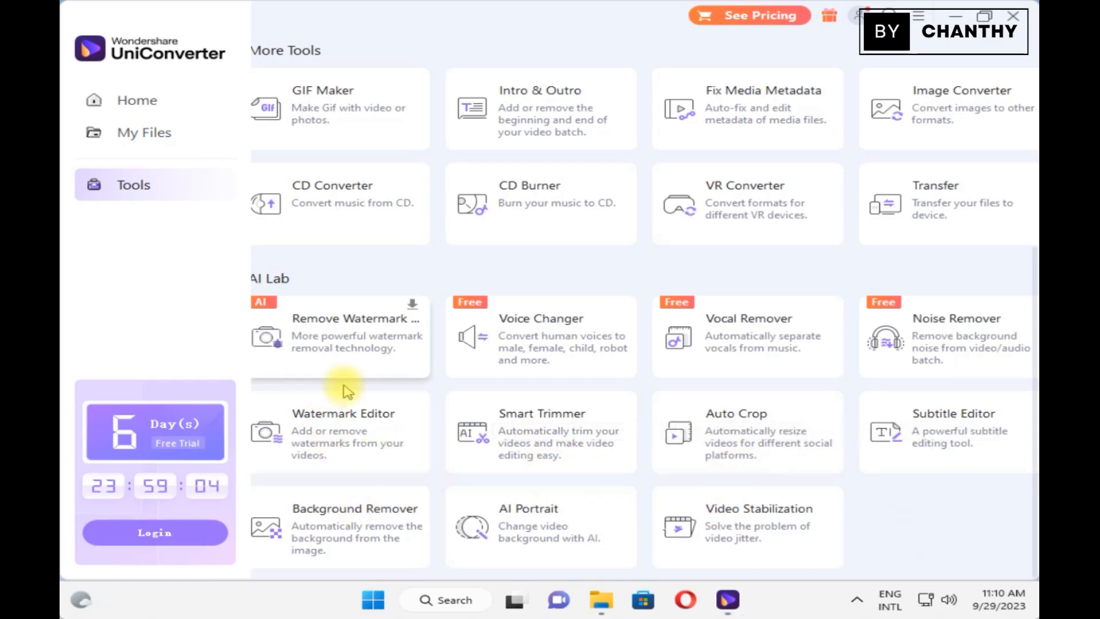
scroll(348, 383, "up", 5)
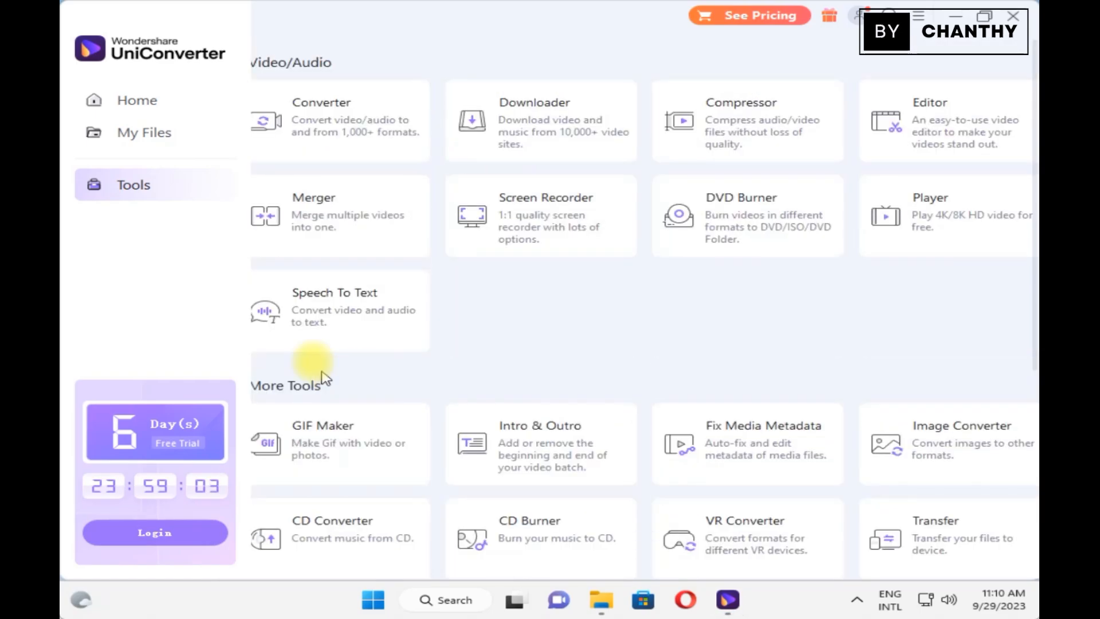
left_click(176, 102)
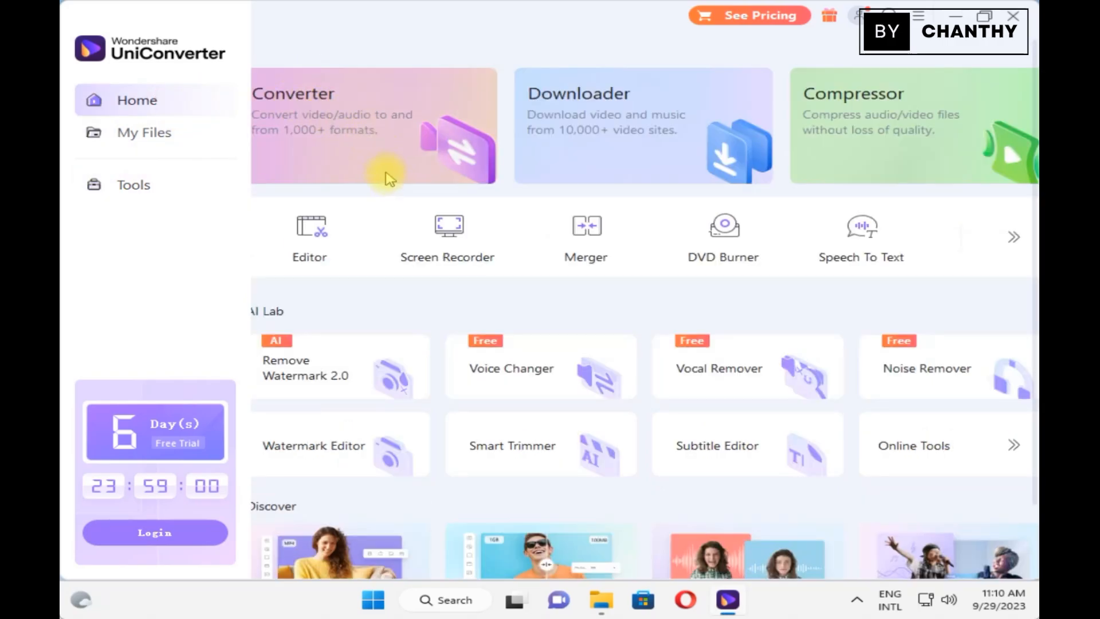
Open the Editor and view its Finished list before returning to the Editing view
left_click(329, 241)
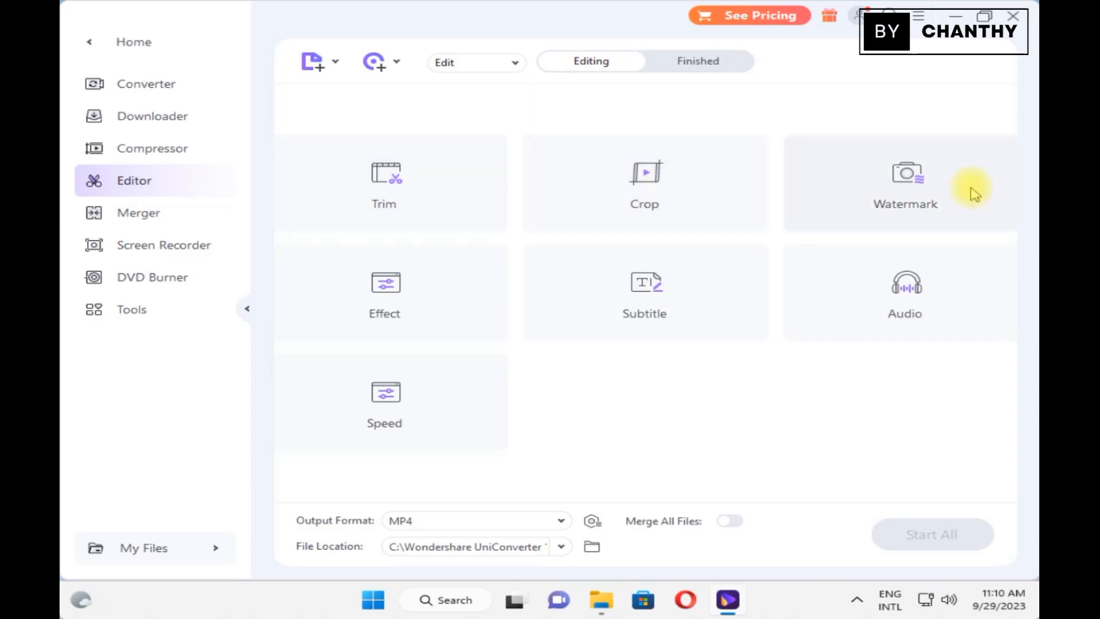
left_click(705, 66)
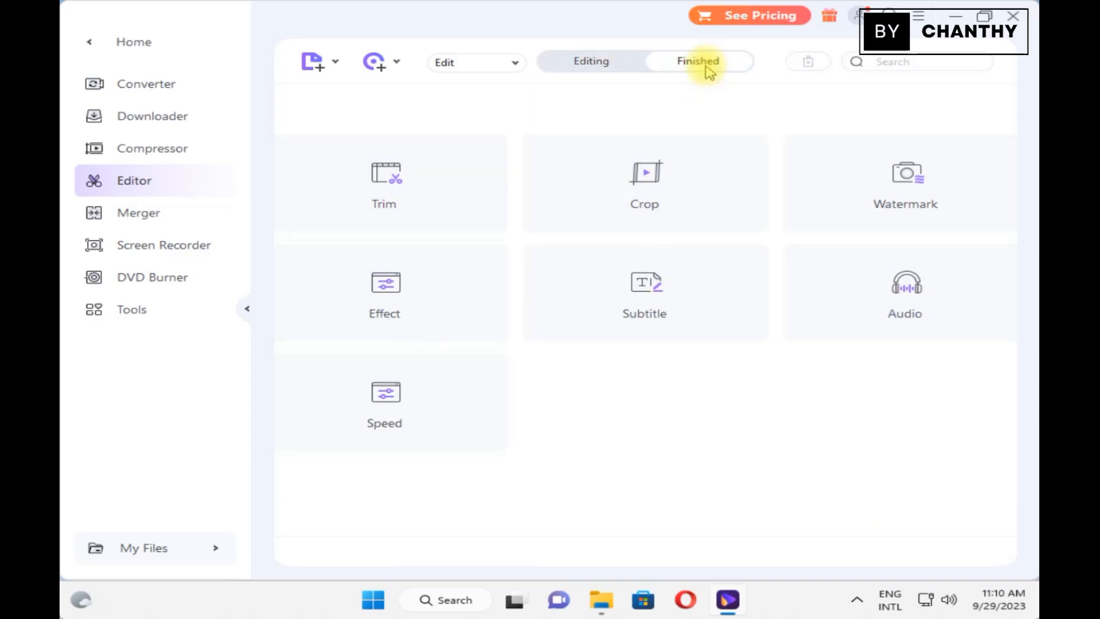
left_click(607, 64)
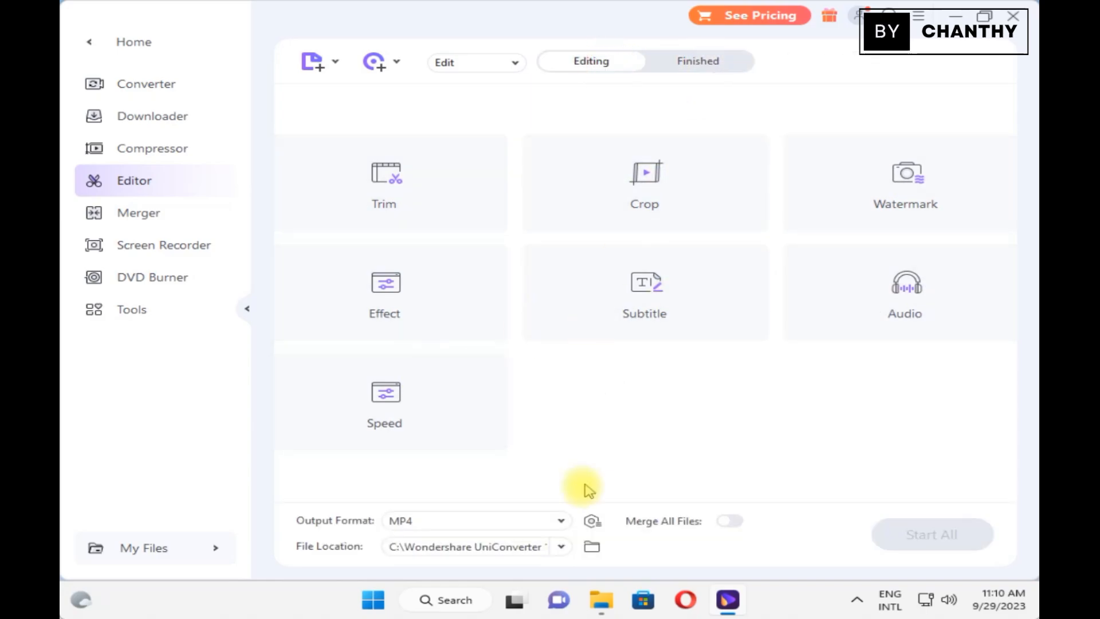
Examine the Editor's output format presets for Video, Audio, Device and Web Video, and close the list without choosing one
left_click(556, 521)
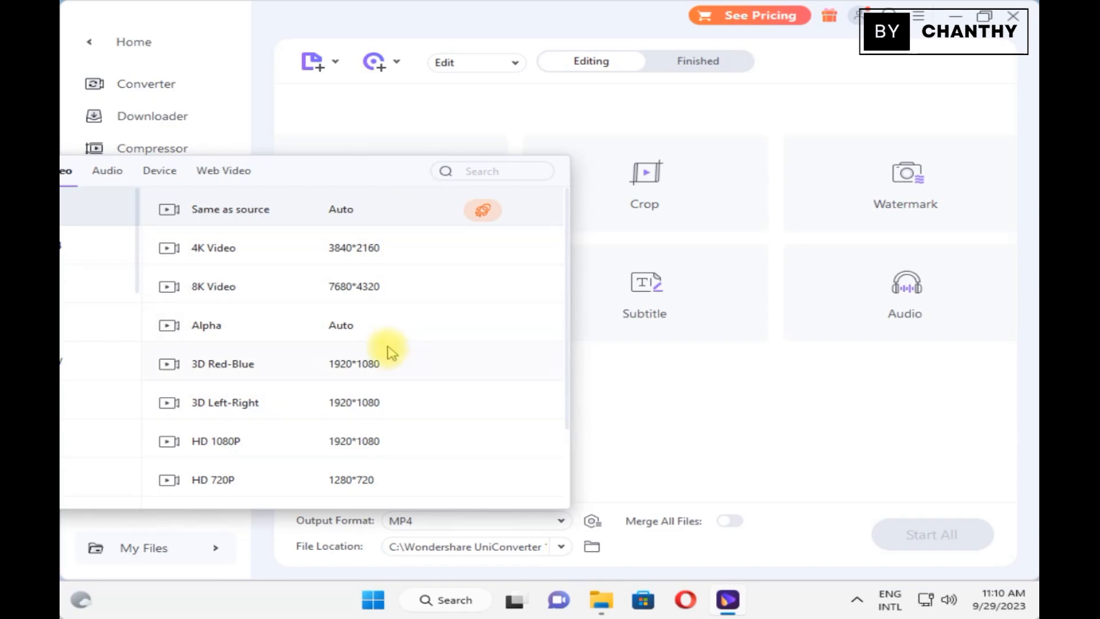
scroll(393, 348, "down", 2)
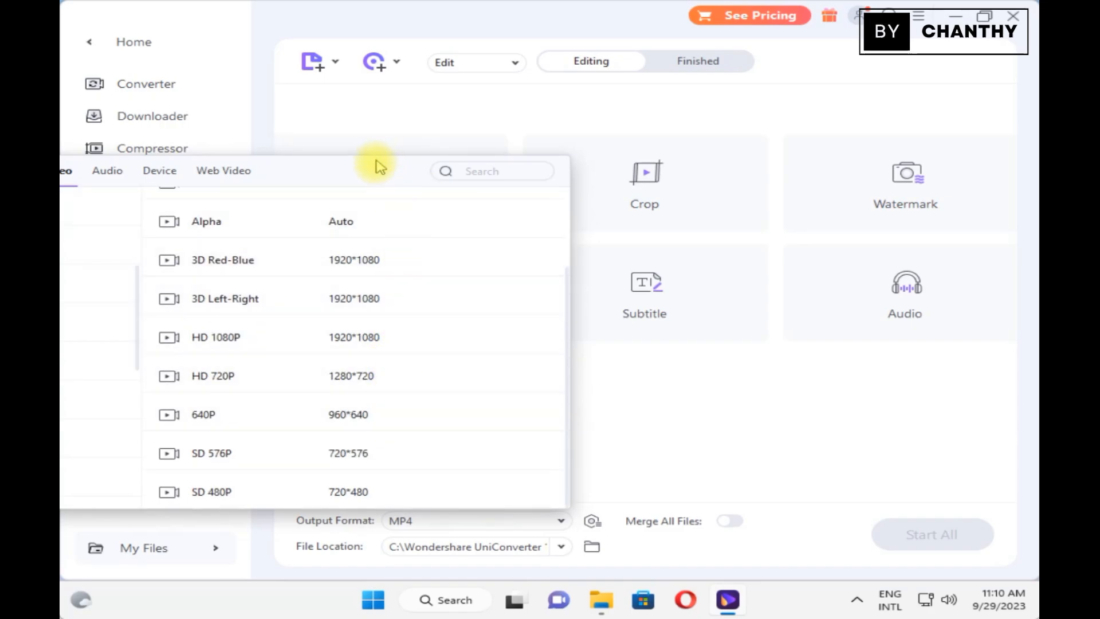
scroll(111, 208, "down", 3)
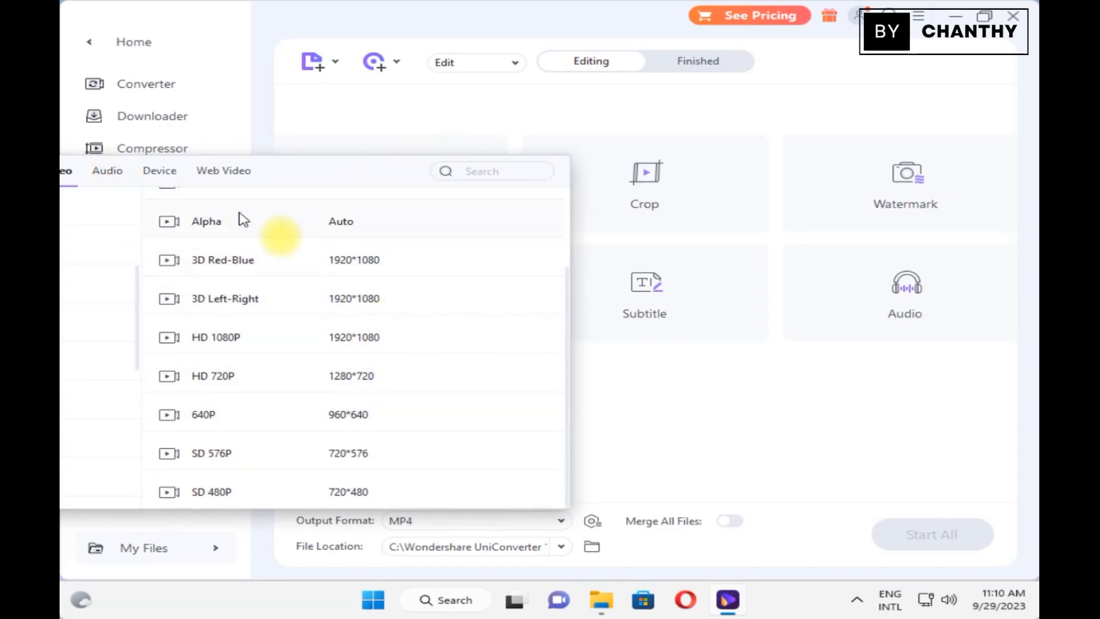
scroll(108, 401, "up", 3)
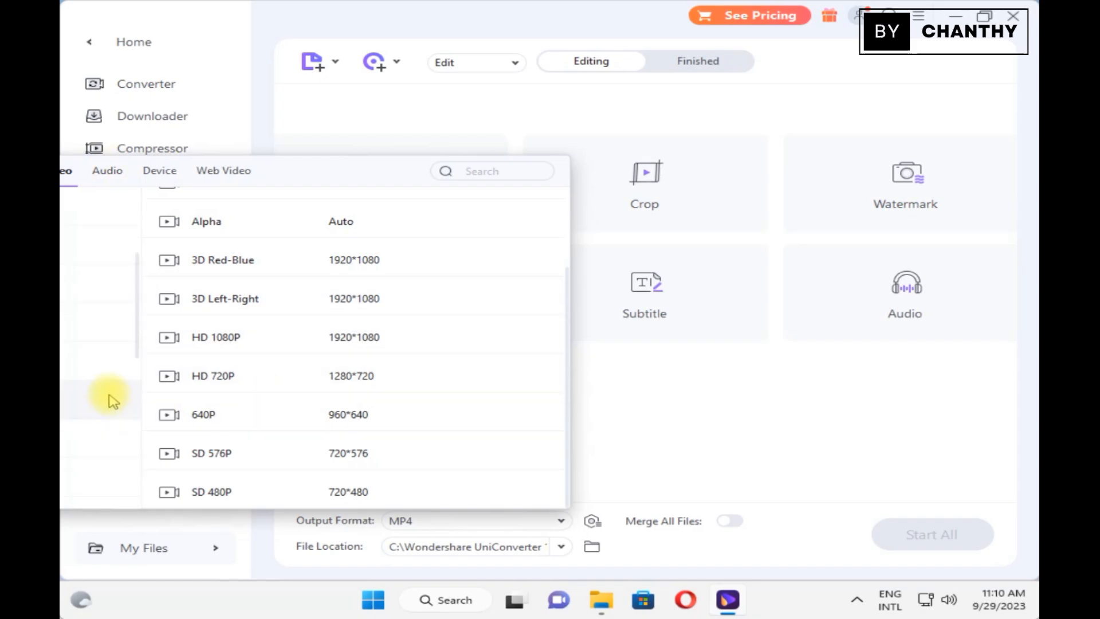
scroll(444, 356, "up", 2)
scroll(446, 361, "down", 2)
scroll(444, 361, "up", 2)
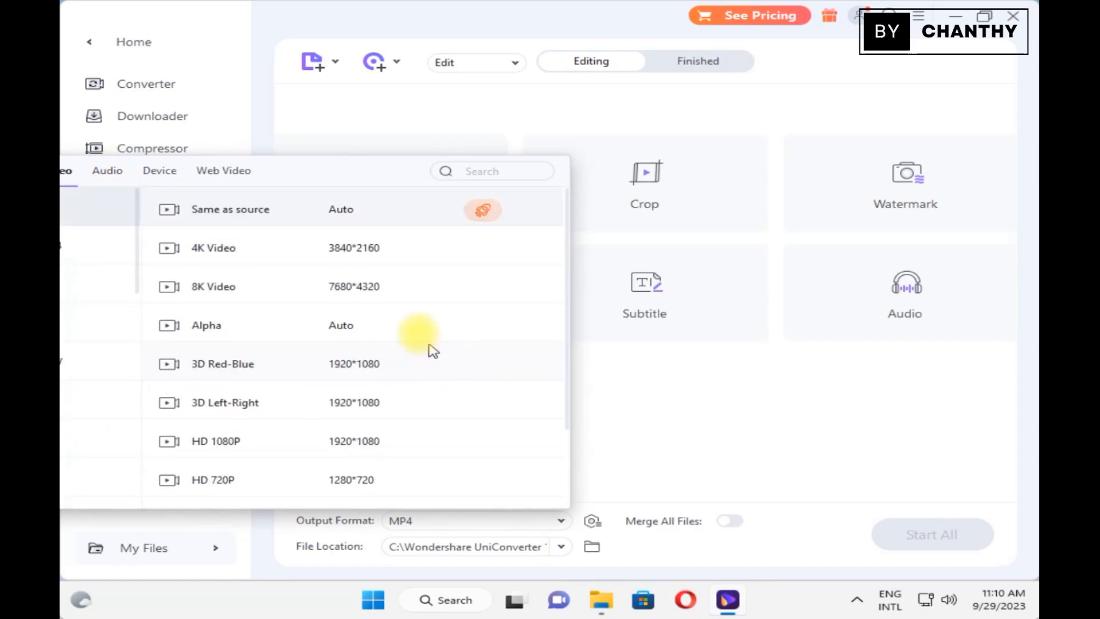
left_click(108, 171)
left_click(157, 170)
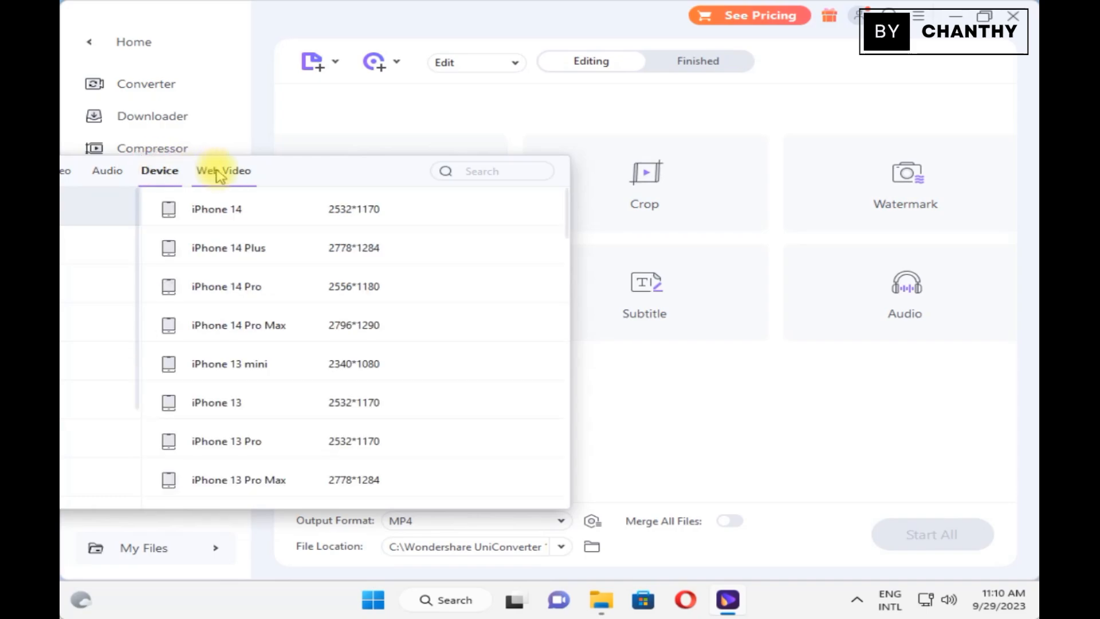
left_click(216, 172)
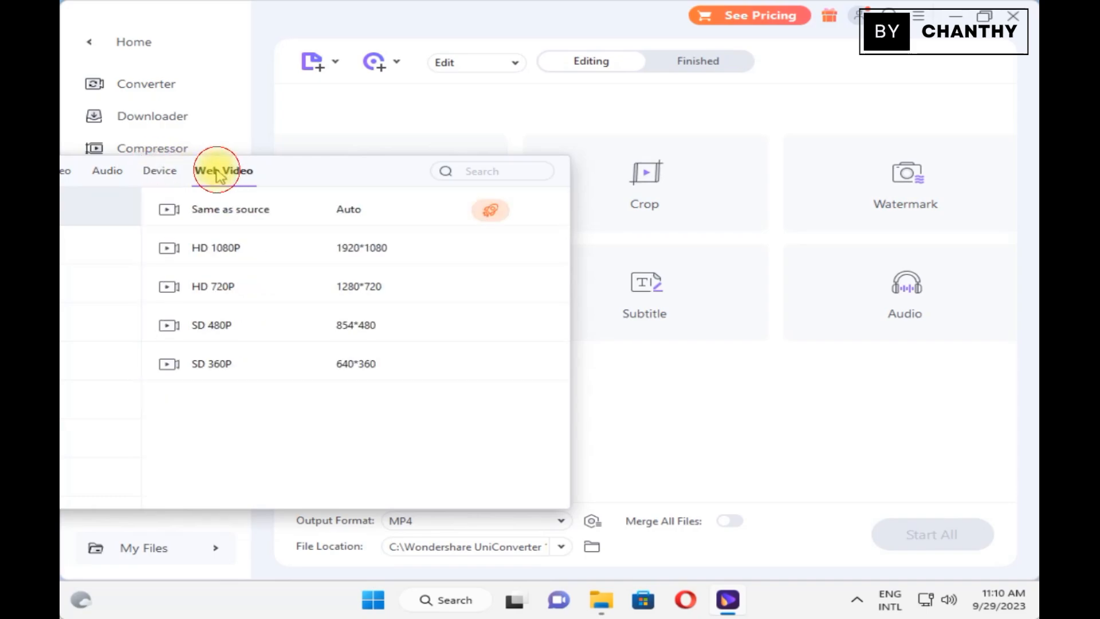
left_click(630, 405)
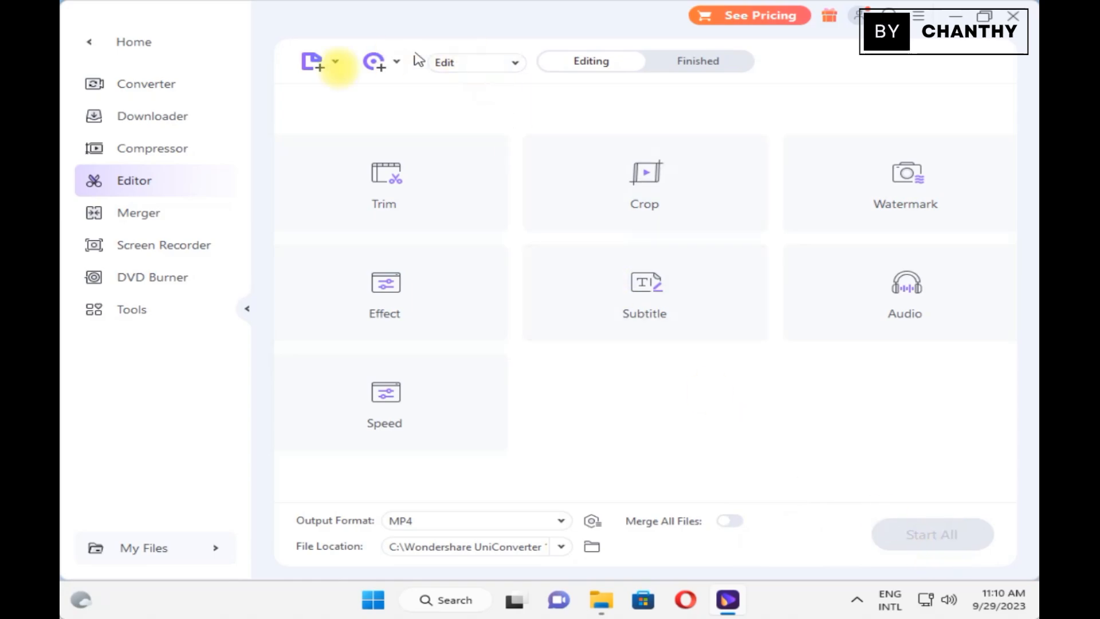
Open the Converter and view its Finished list before returning to the Converting view
left_click(153, 89)
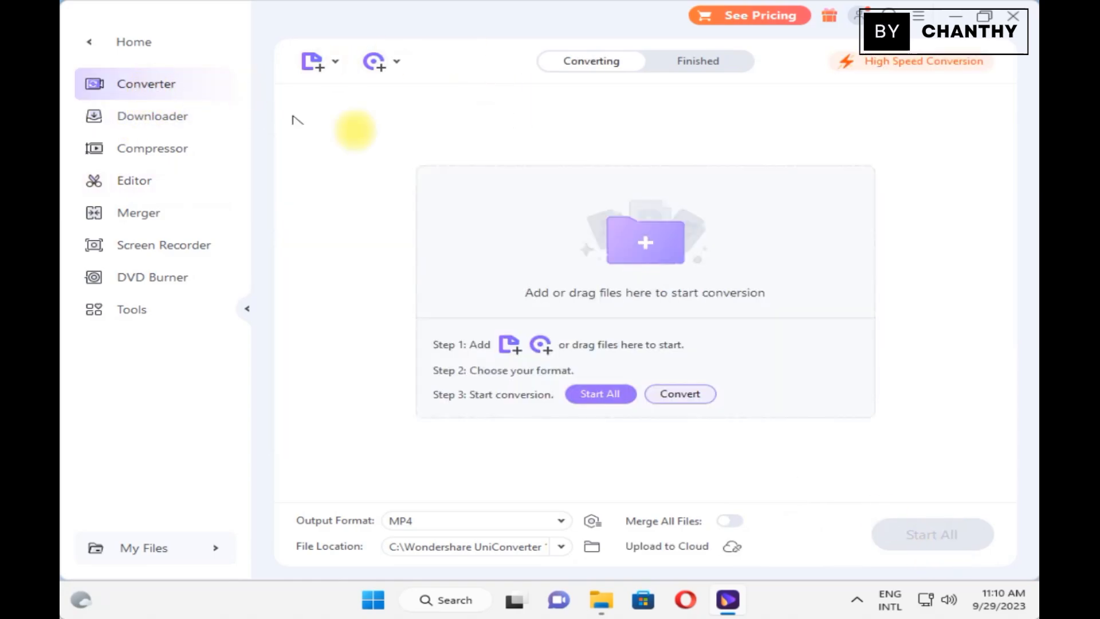
left_click(680, 59)
left_click(597, 62)
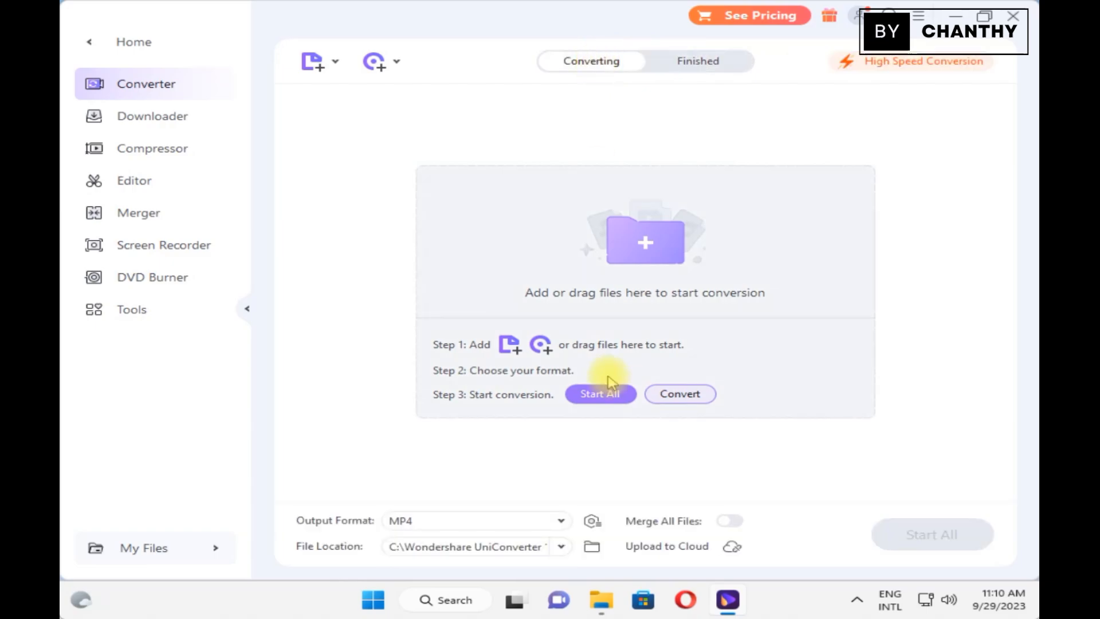
Open the Converter's MP4 output settings and examine the video encoder, frame rate, resolution and bitrate options
left_click(593, 523)
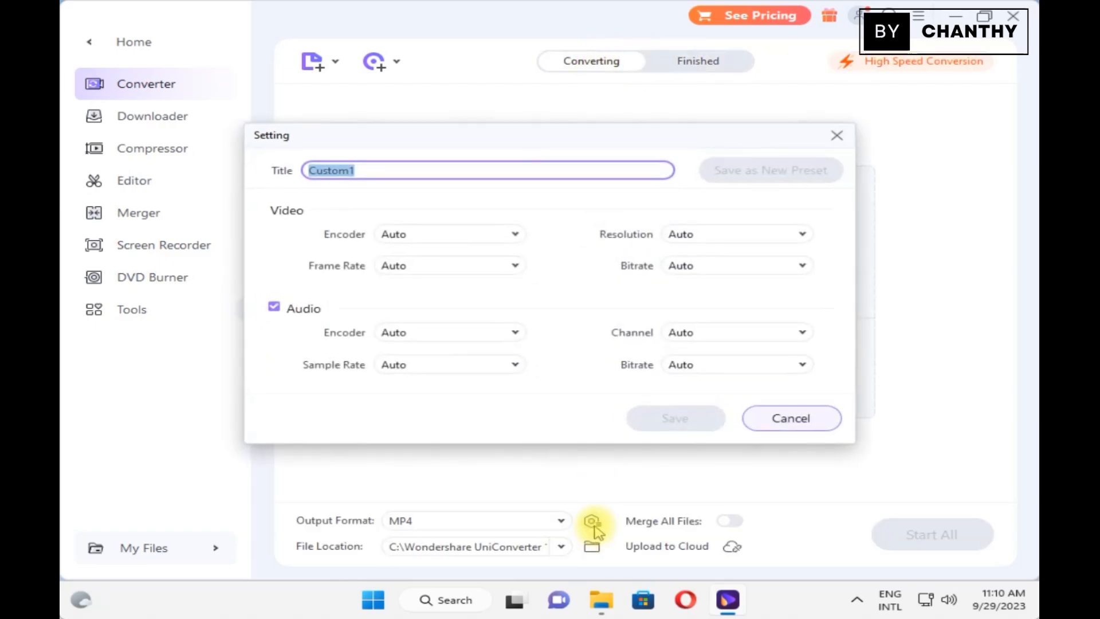
left_click(516, 235)
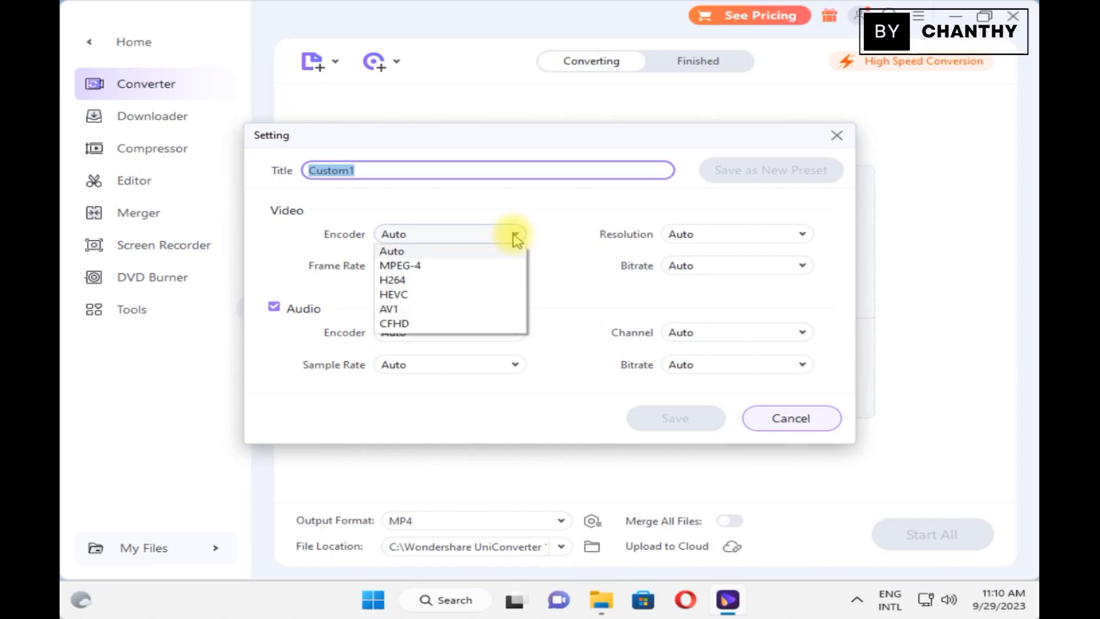
left_click(516, 235)
left_click(516, 267)
left_click(516, 268)
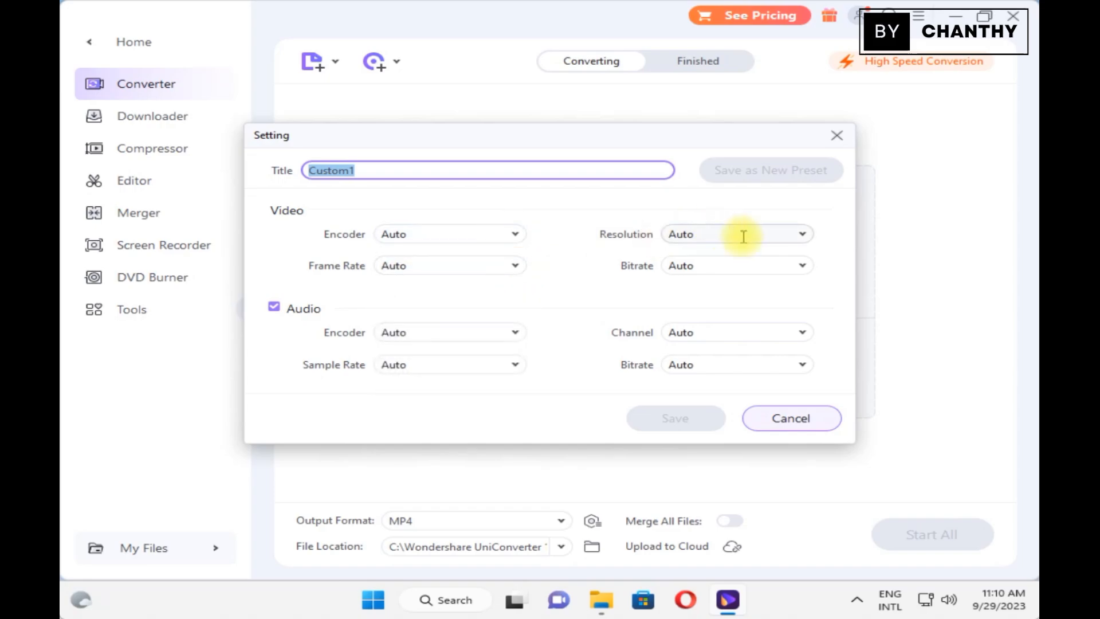
left_click(758, 236)
left_click(799, 235)
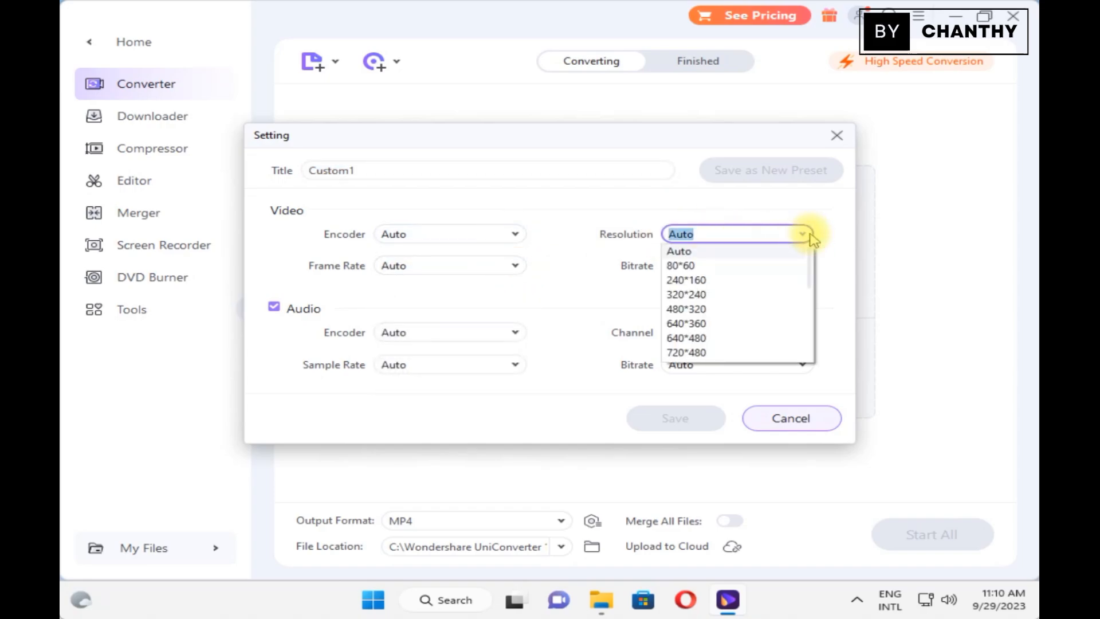
scroll(802, 303, "down", 5)
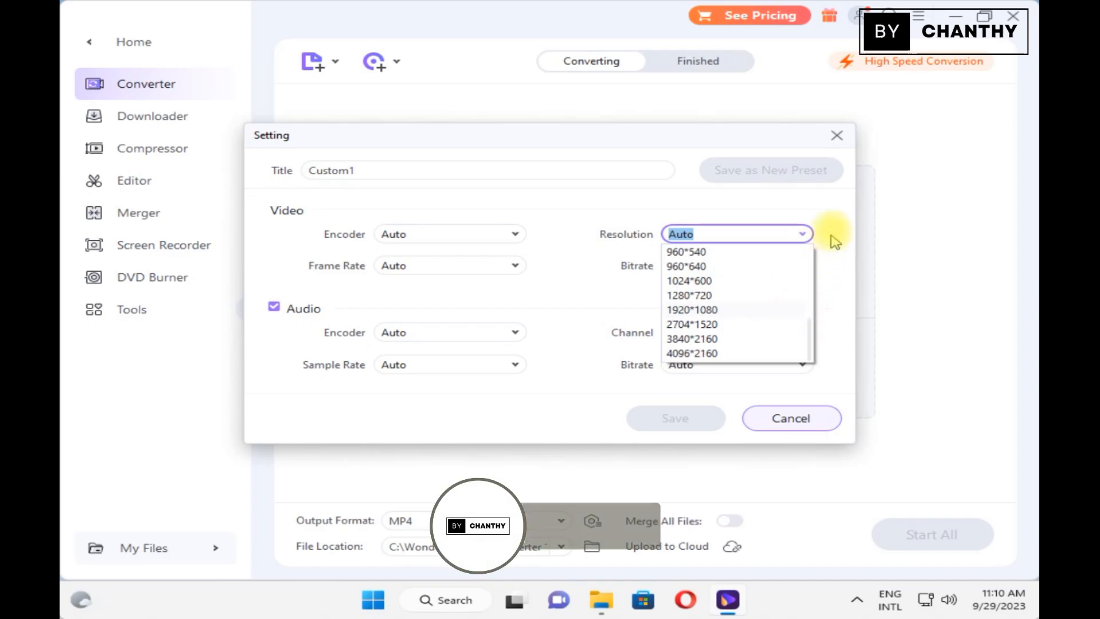
left_click(817, 278)
left_click(802, 267)
scroll(793, 366, "down", 1)
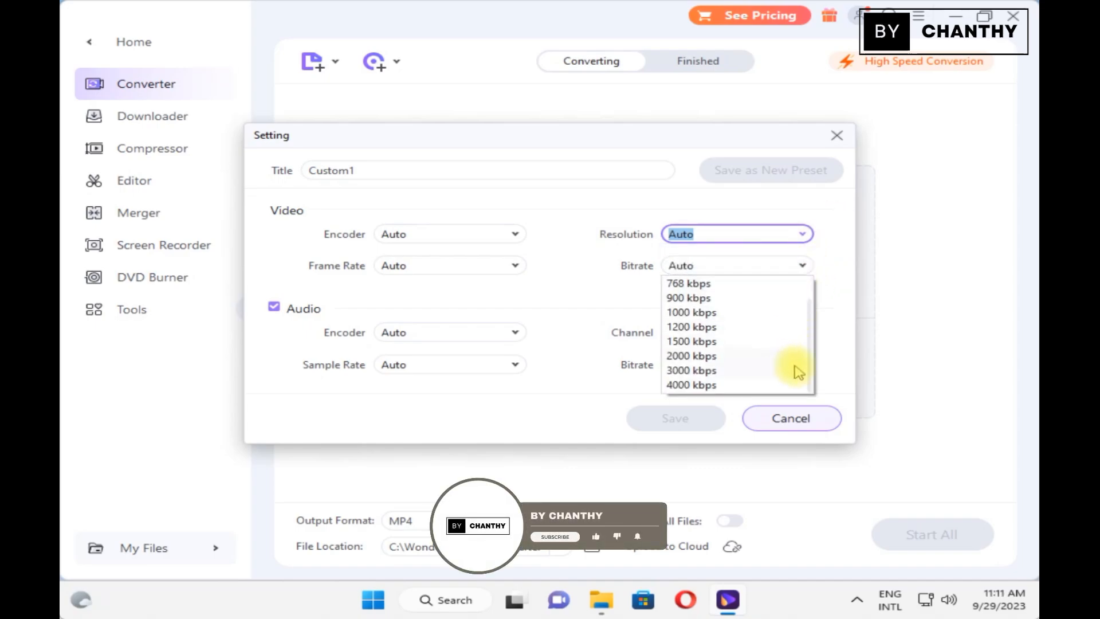
left_click(837, 370)
Examine the audio channel, bitrate, encoder and sample rate options, and cancel the output settings without saving
left_click(802, 331)
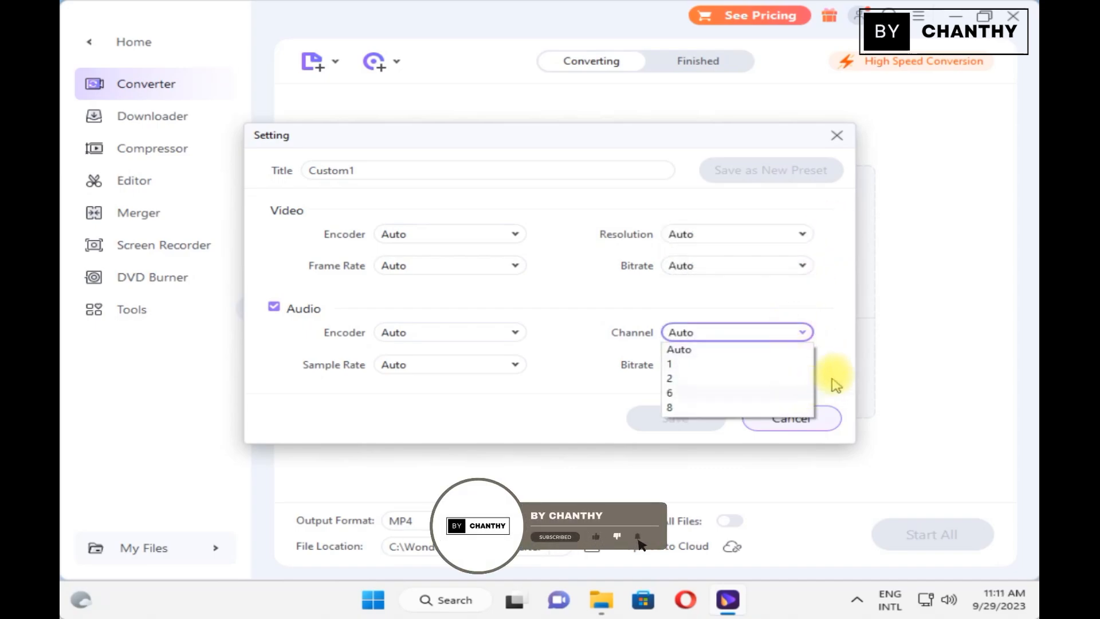
left_click(836, 360)
left_click(799, 364)
left_click(837, 355)
left_click(515, 332)
left_click(555, 313)
left_click(515, 364)
left_click(560, 352)
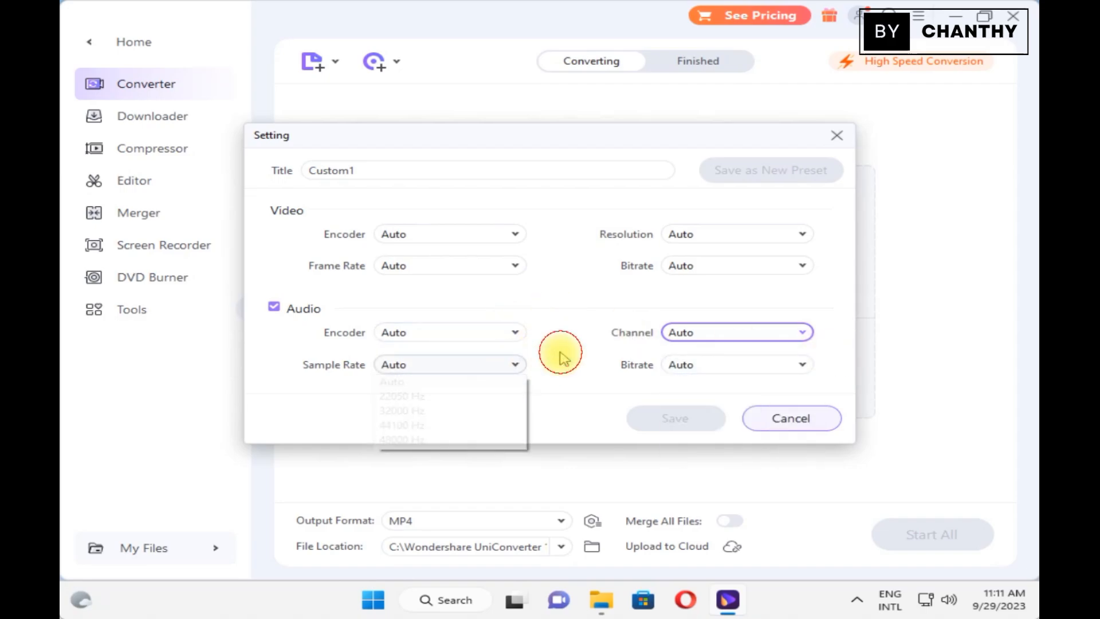
left_click(796, 418)
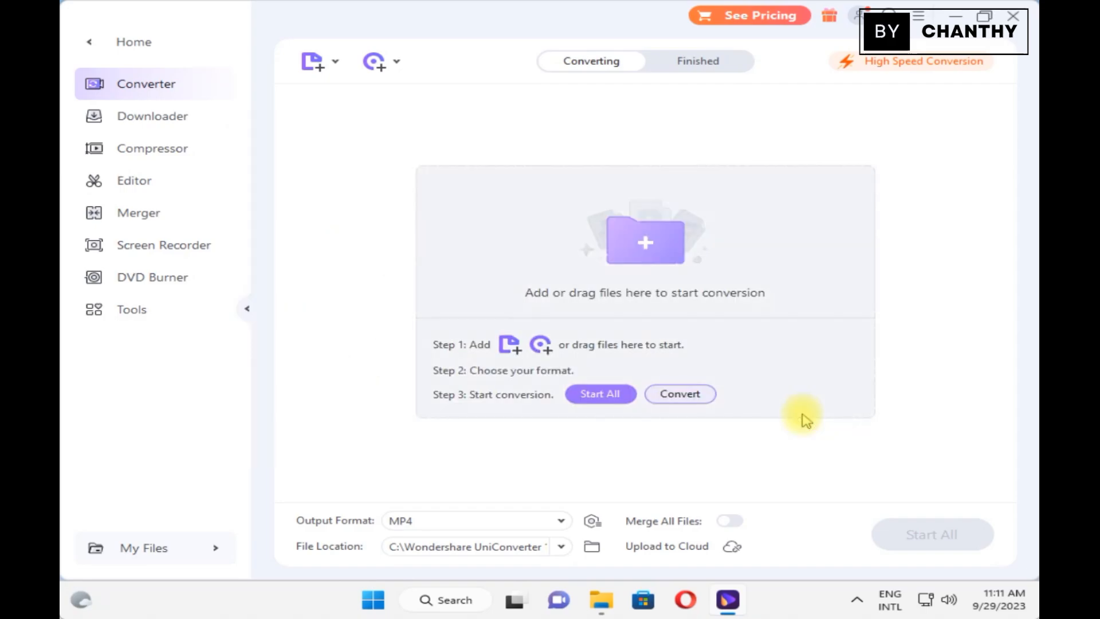
Check the Converter's file location choices, open its Converted output folder, view Downloads and Desktop, and close the folder window
left_click(562, 547)
left_click(641, 437)
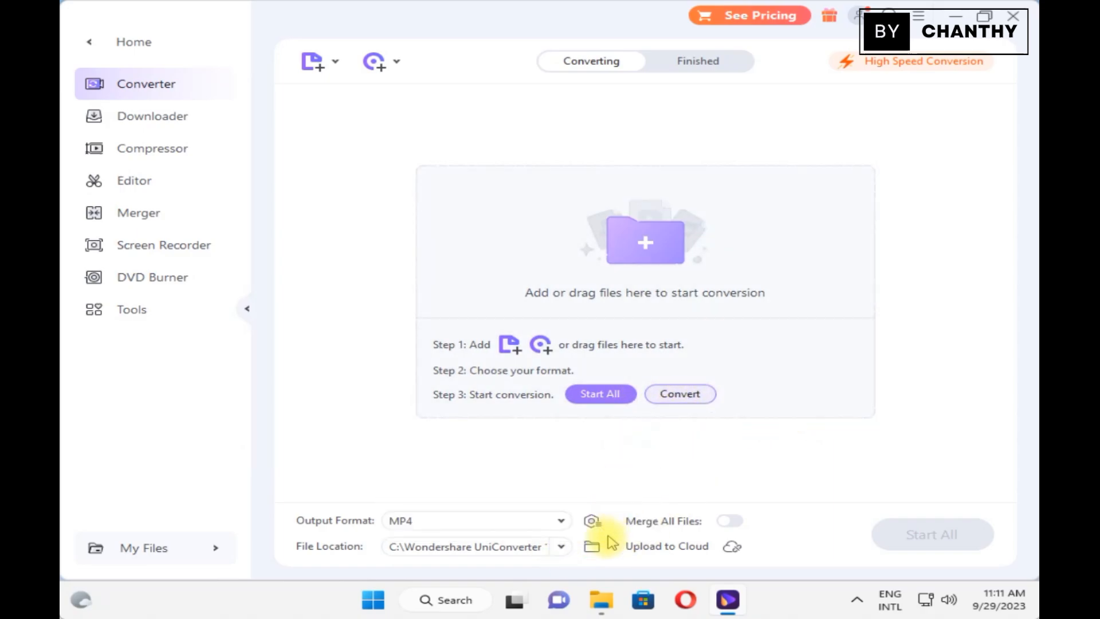
left_click(607, 553)
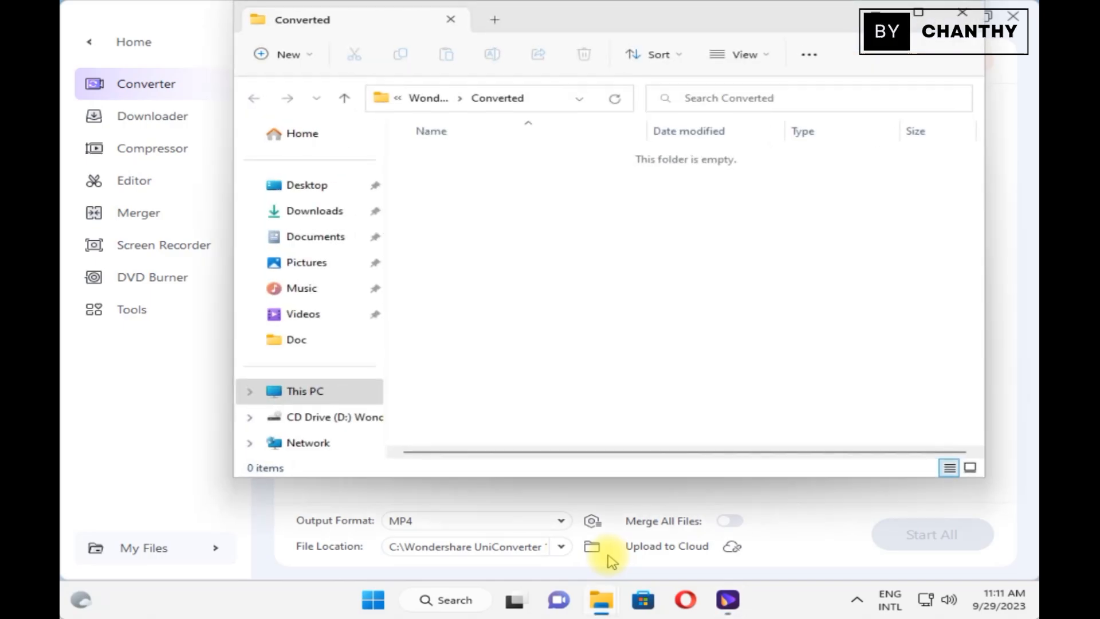
left_click(304, 209)
left_click(308, 184)
left_click(960, 18)
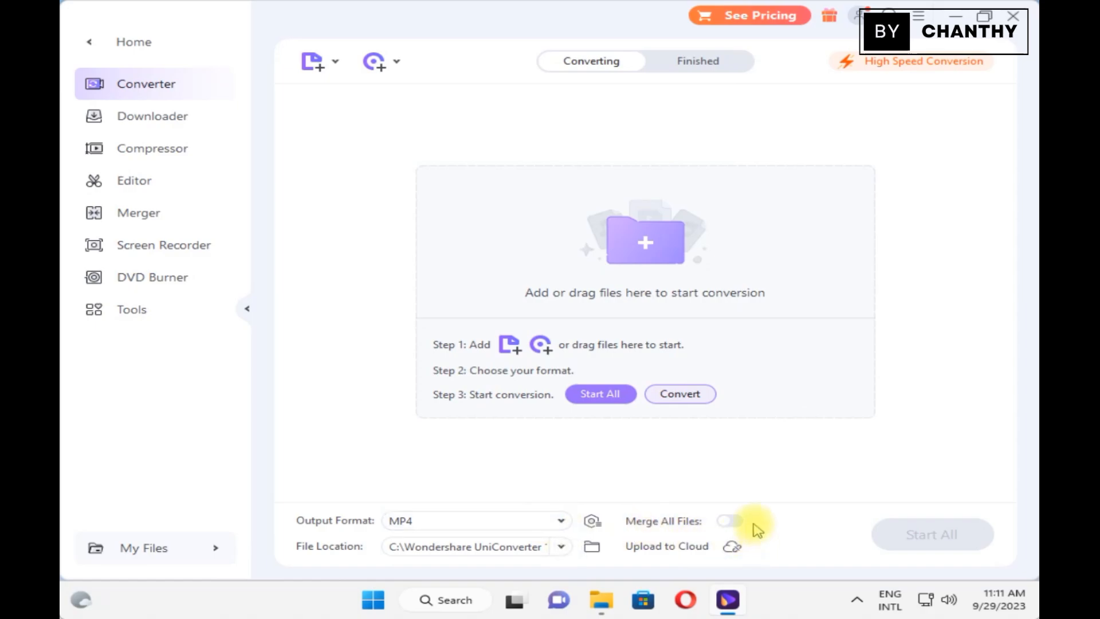
View the Converter's output format list, close it without a choice, and open the Downloader
left_click(561, 522)
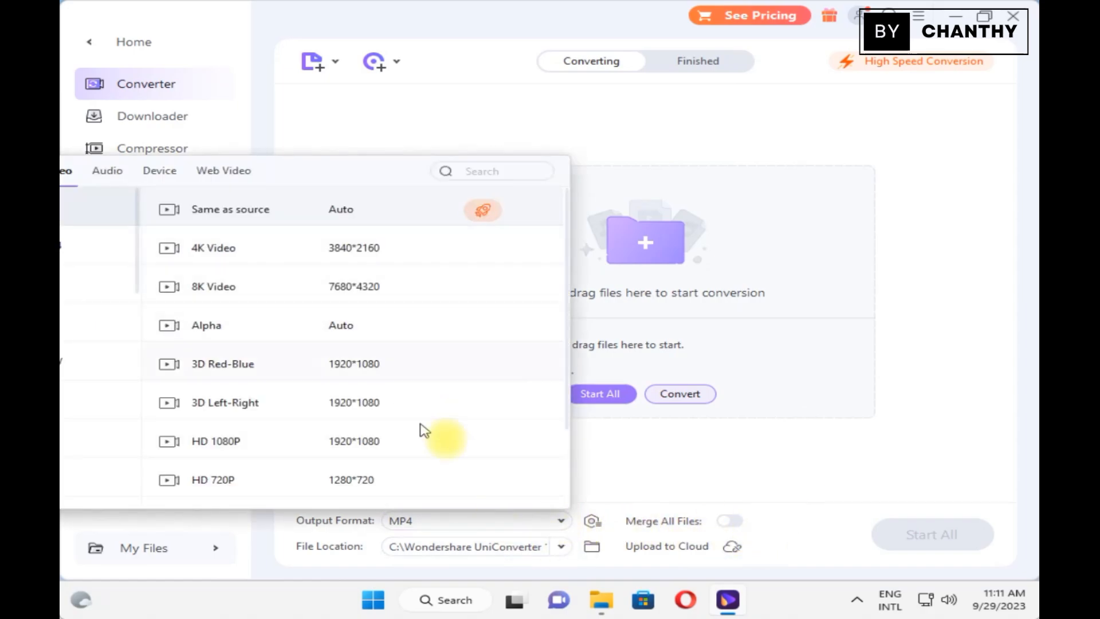
left_click(940, 390)
left_click(198, 115)
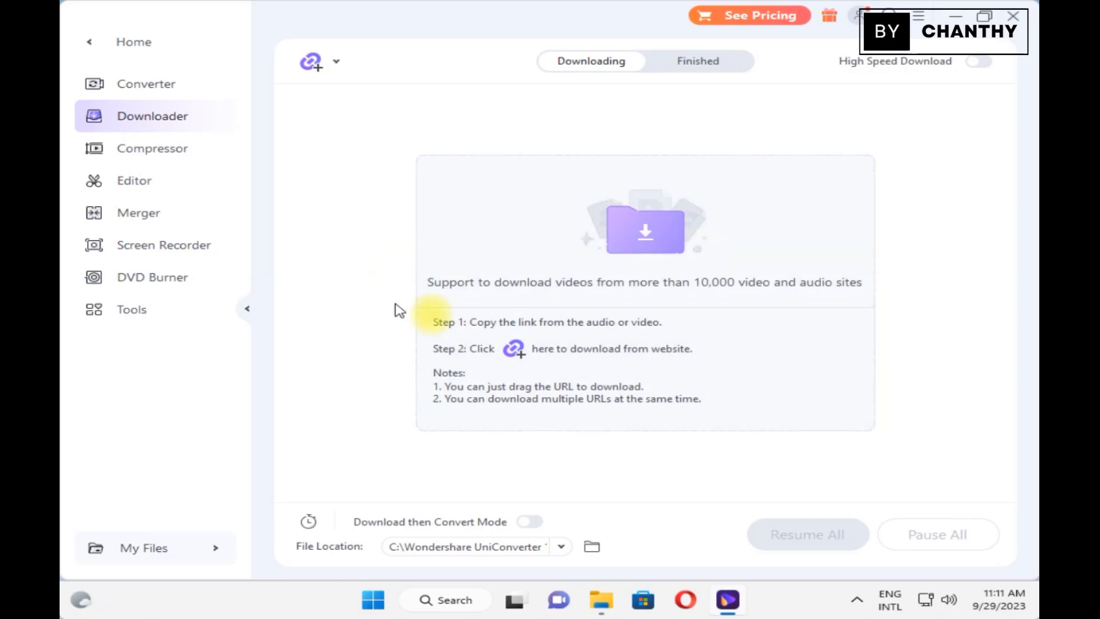
Try to turn on the Downloader's Download then Convert Mode, and dismiss the upgrade offer
left_click(530, 521)
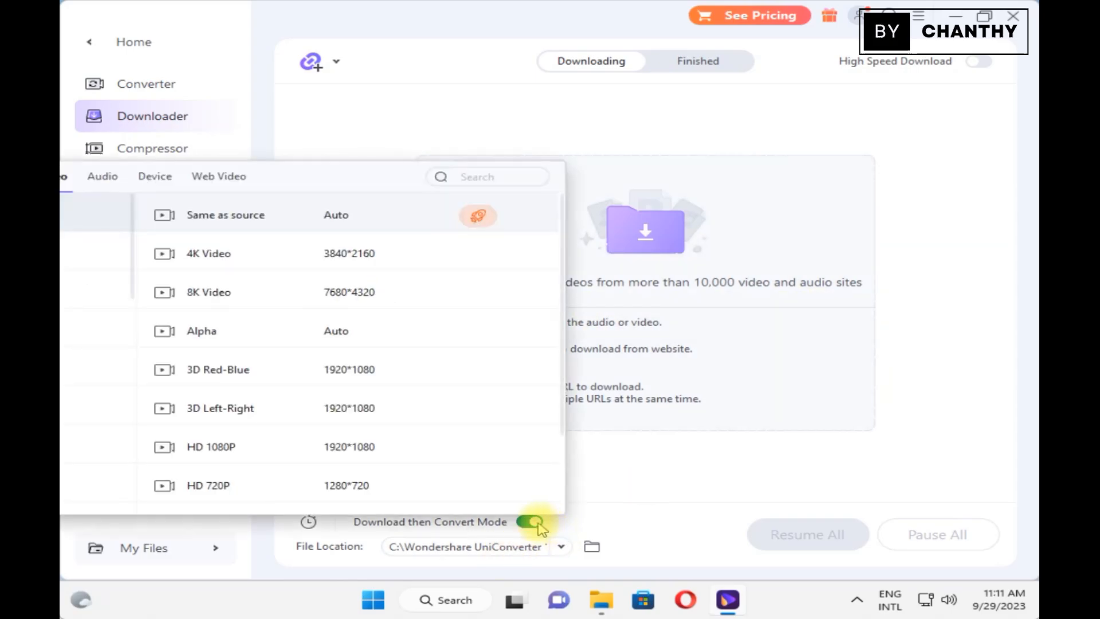
left_click(642, 481)
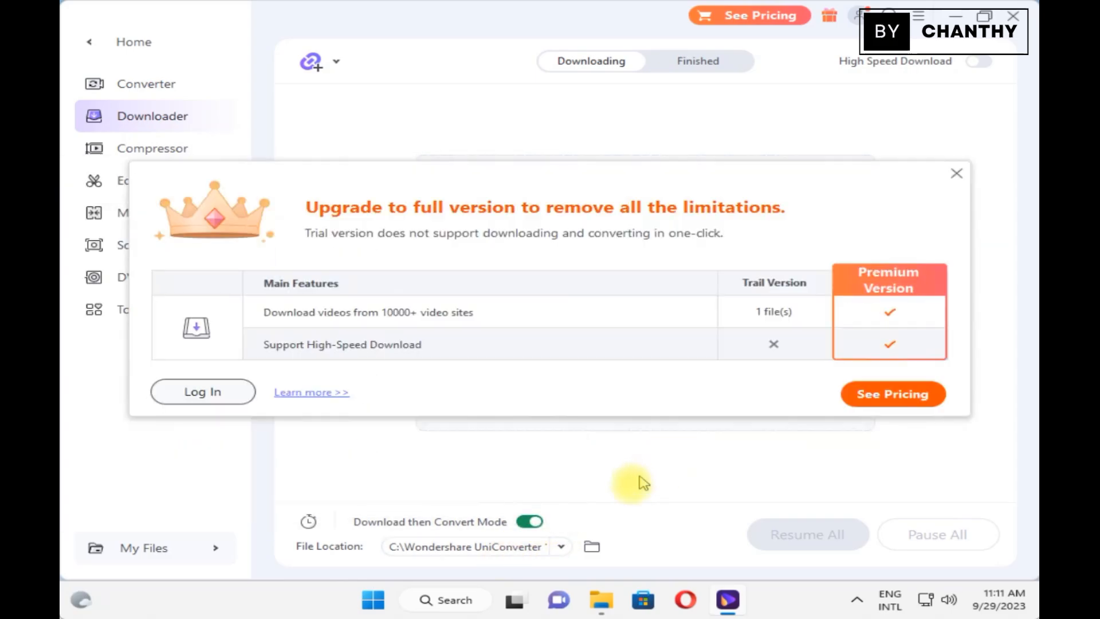
left_click(958, 171)
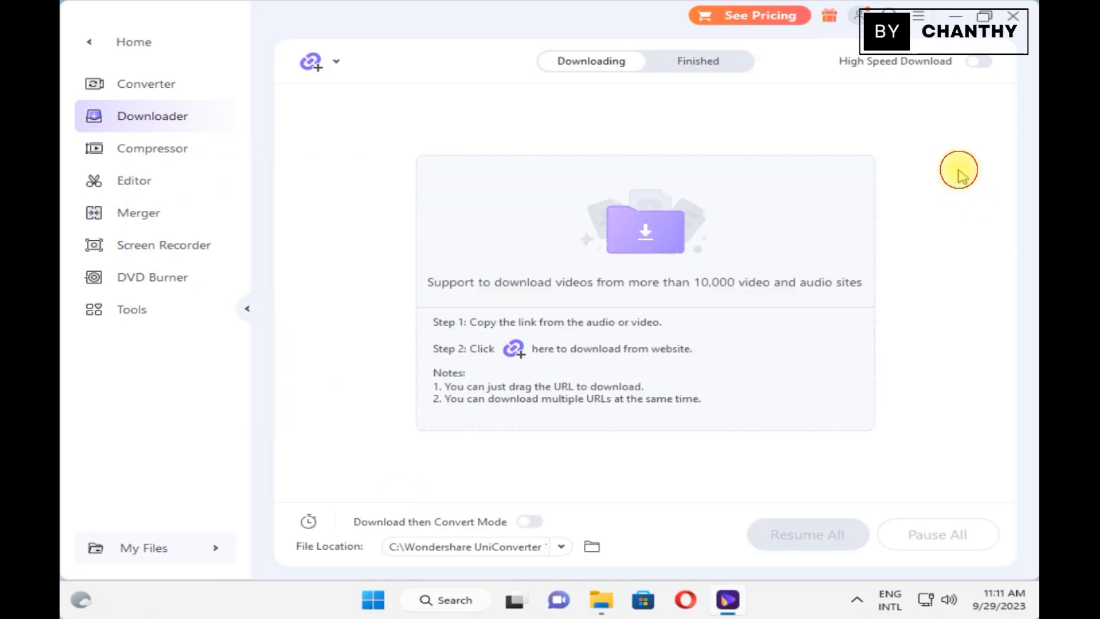
Open the Downloader's Downloaded output folder from its file location choices, view it and close the folder window
left_click(563, 549)
left_click(596, 360)
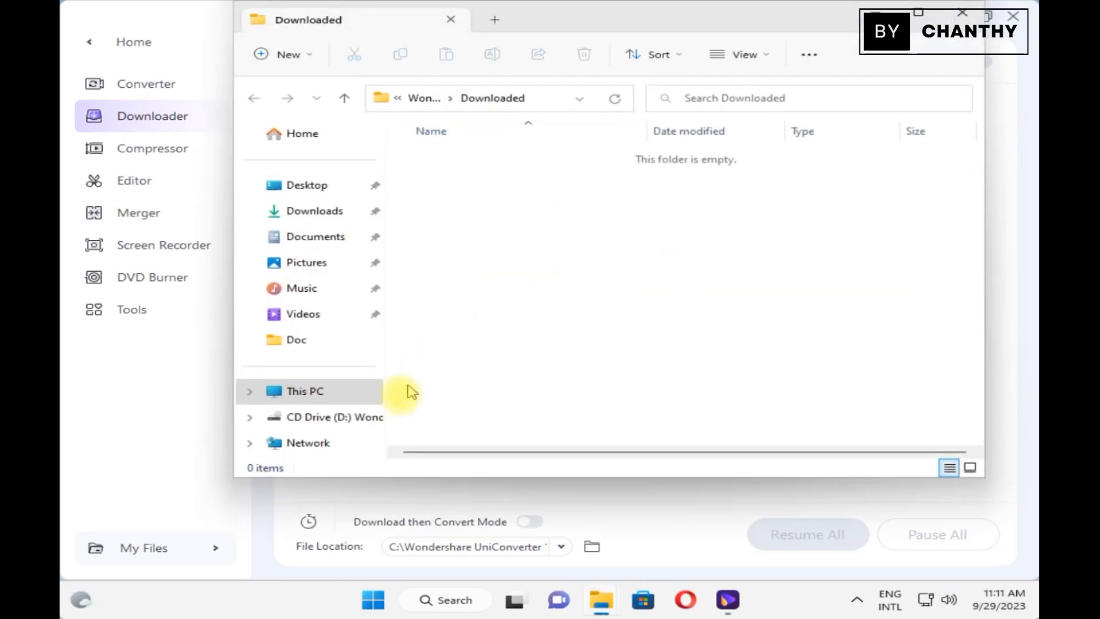
left_click(972, 17)
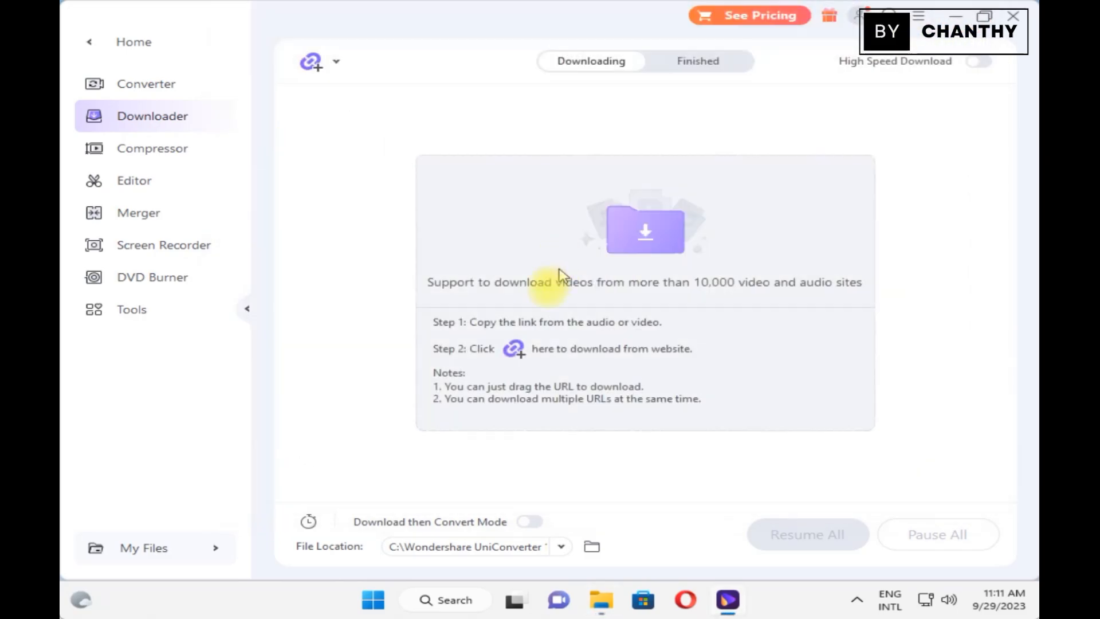
Open the Compressor, set the compression quality to Standard, and view the file size percentages without choosing one
left_click(197, 152)
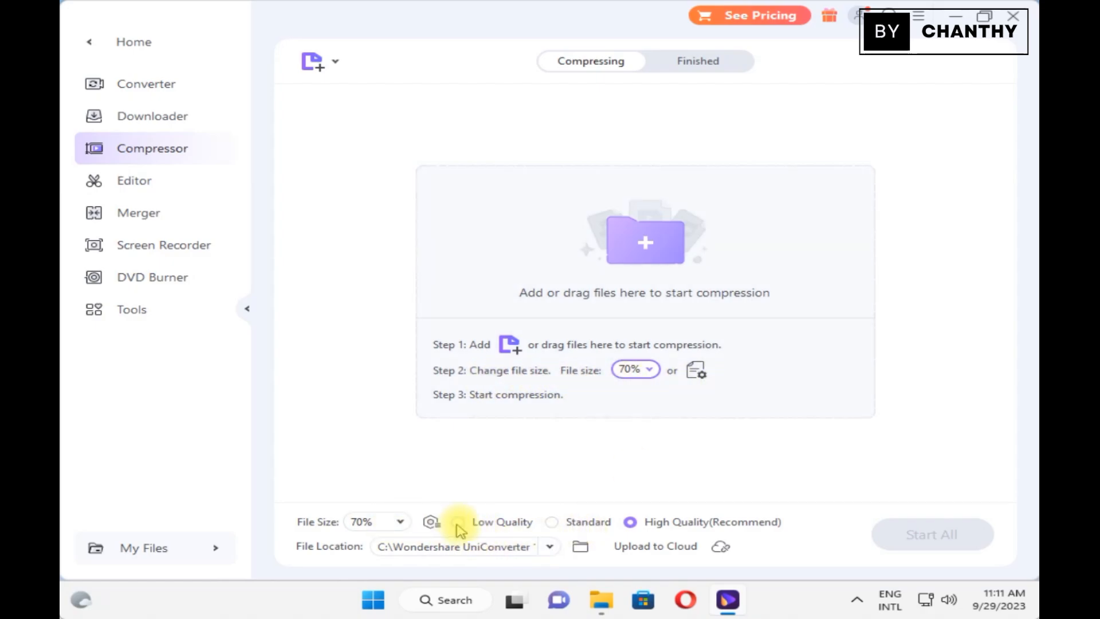
left_click(552, 522)
left_click(630, 522)
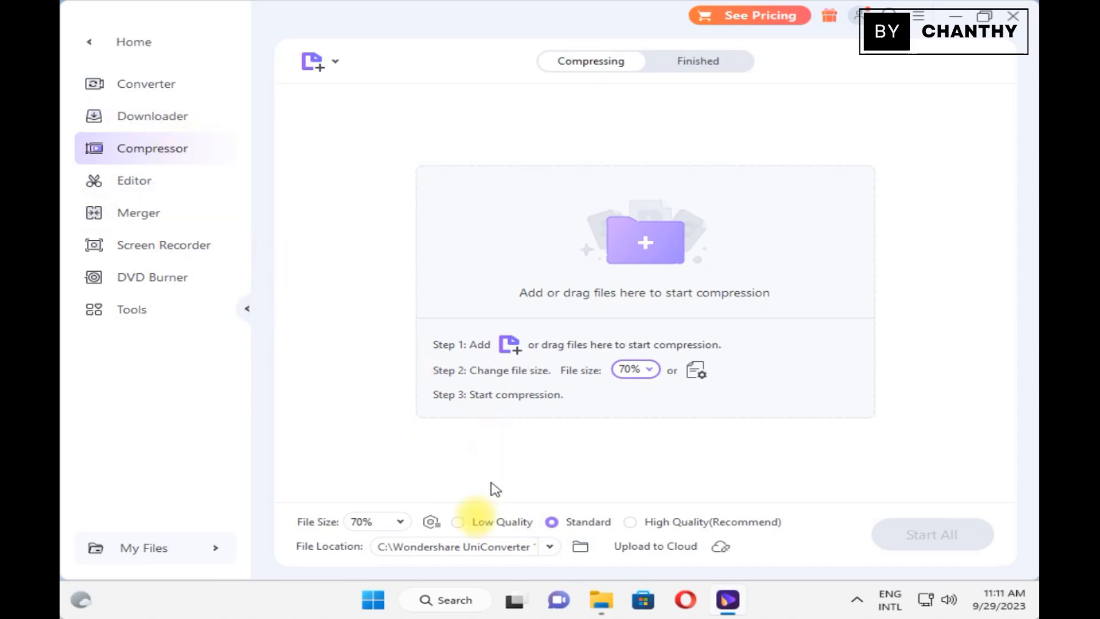
left_click(400, 524)
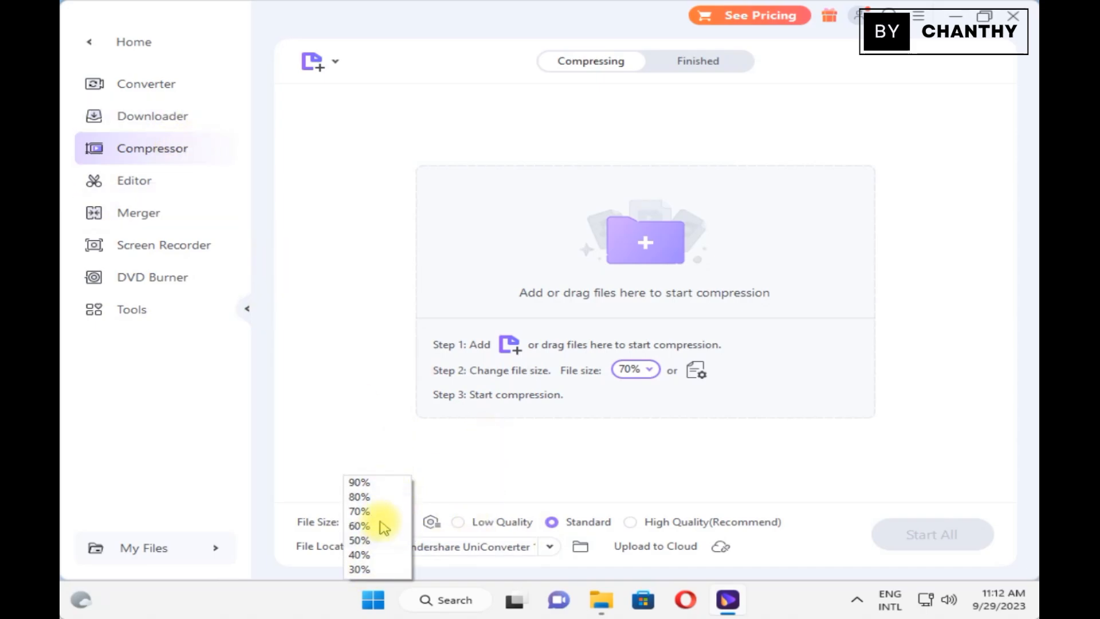
left_click(458, 526)
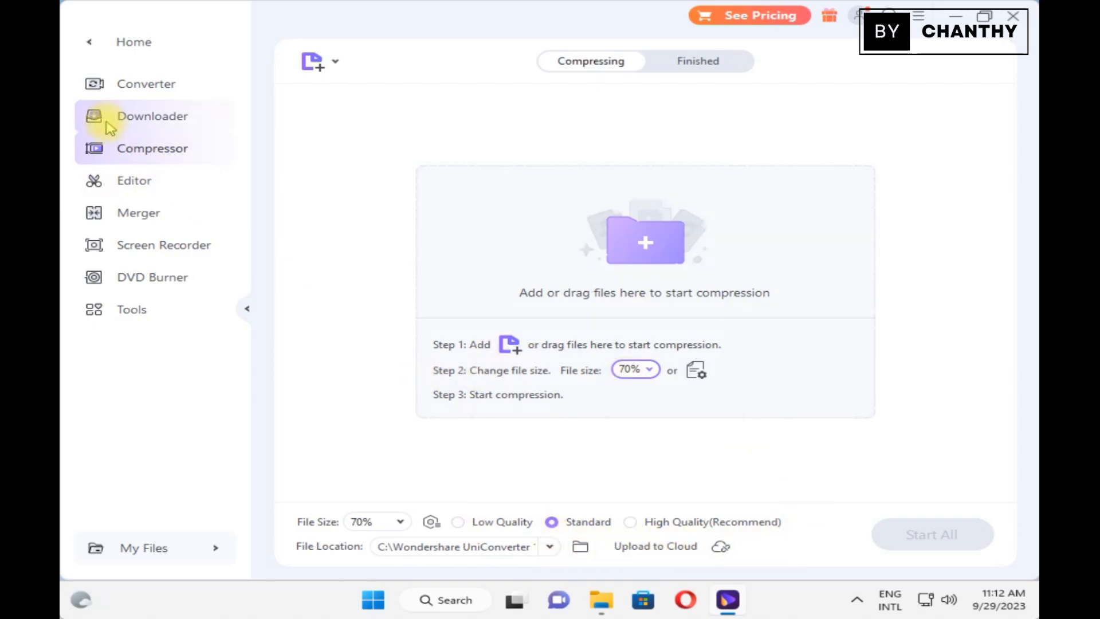
View the Editor, and examine the Merger's output formats, file location choices and output settings, cancelling without saving
left_click(150, 181)
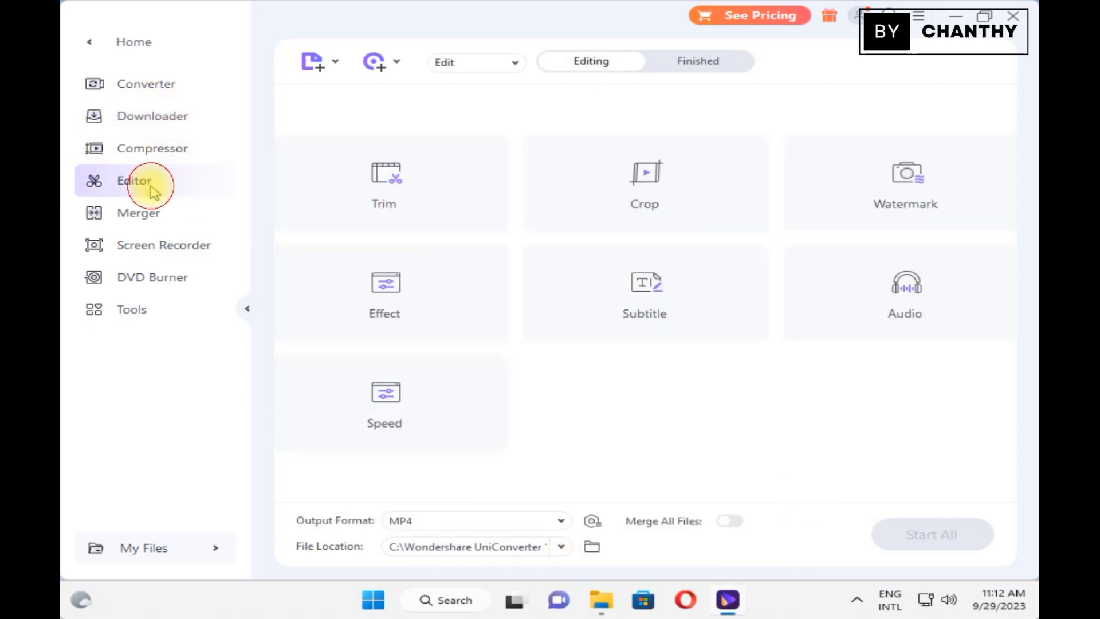
left_click(154, 219)
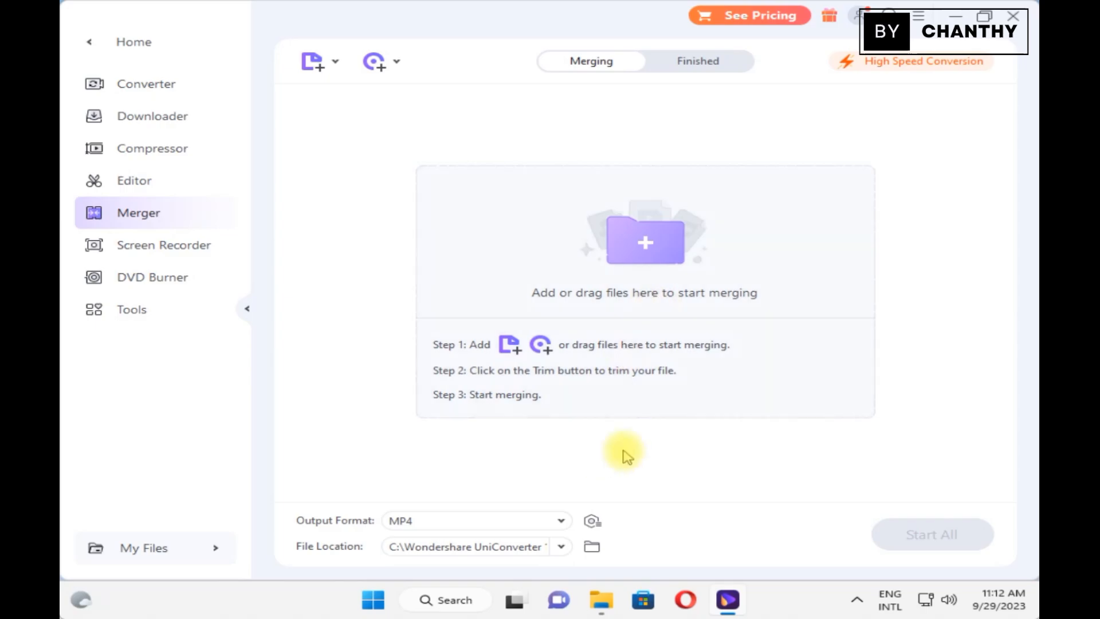
left_click(561, 521)
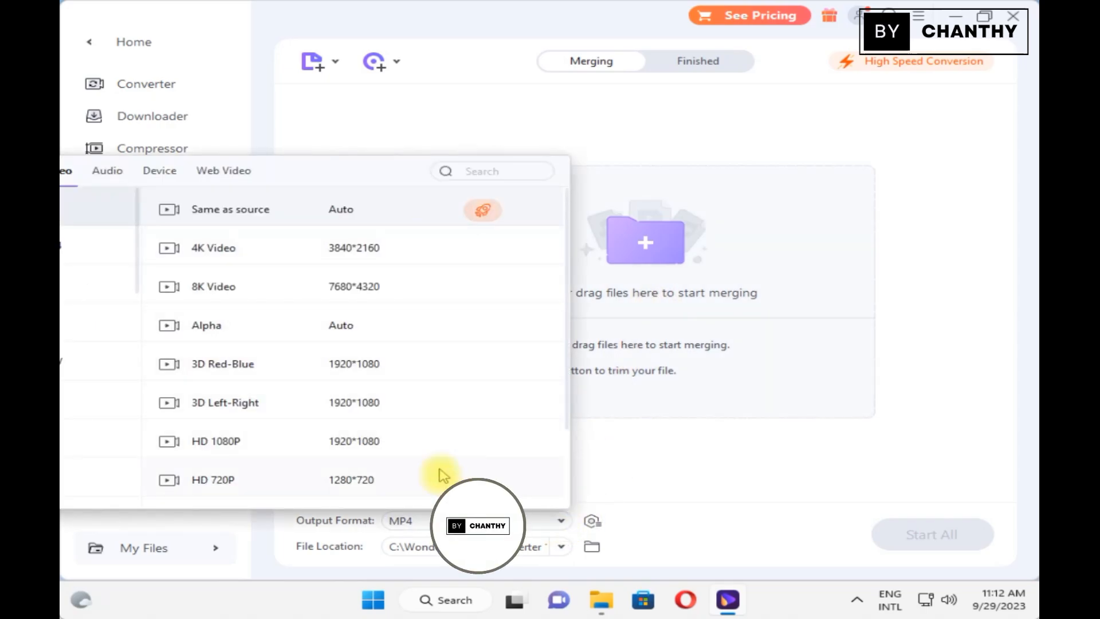
left_click(561, 547)
left_click(561, 547)
left_click(700, 463)
left_click(592, 521)
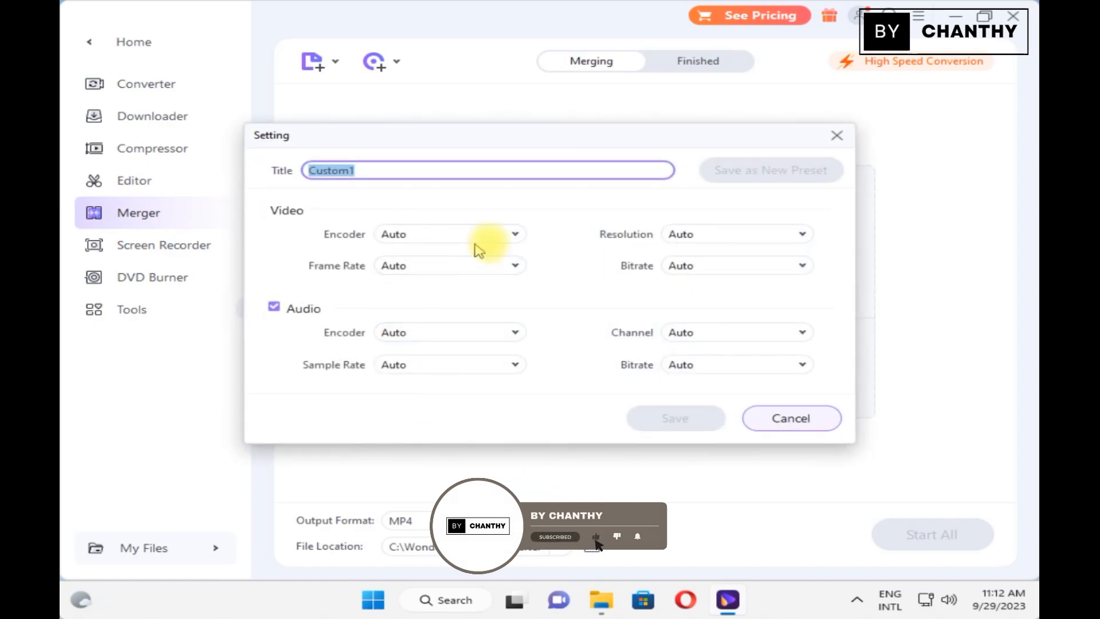
left_click(806, 422)
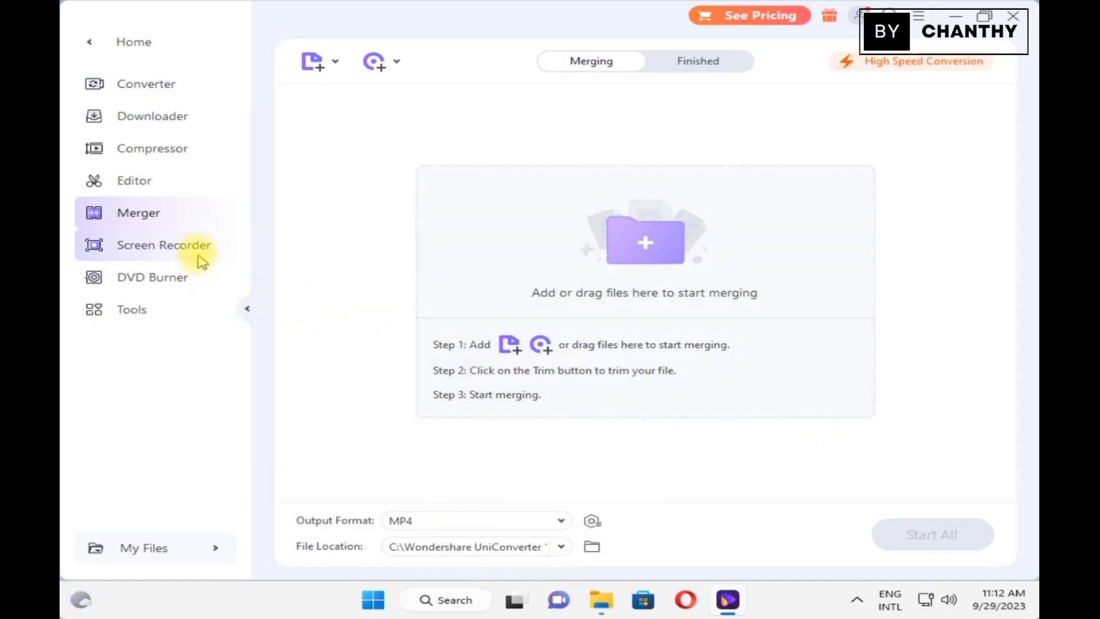
View the Screen Recorder, DVD Burner and Tools pages in turn
left_click(204, 249)
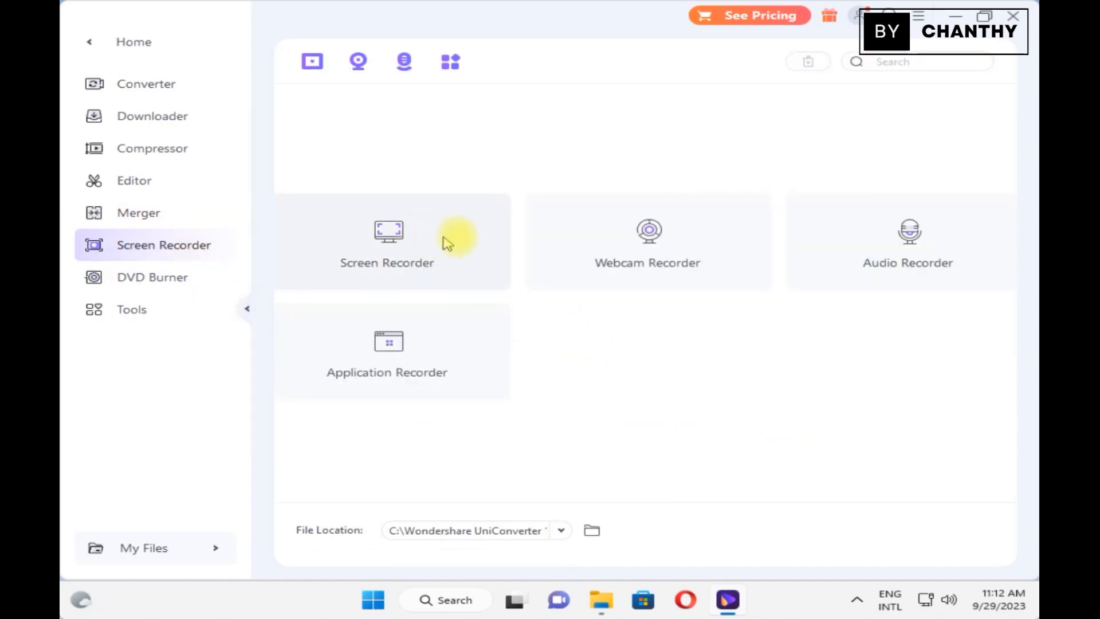
left_click(895, 264)
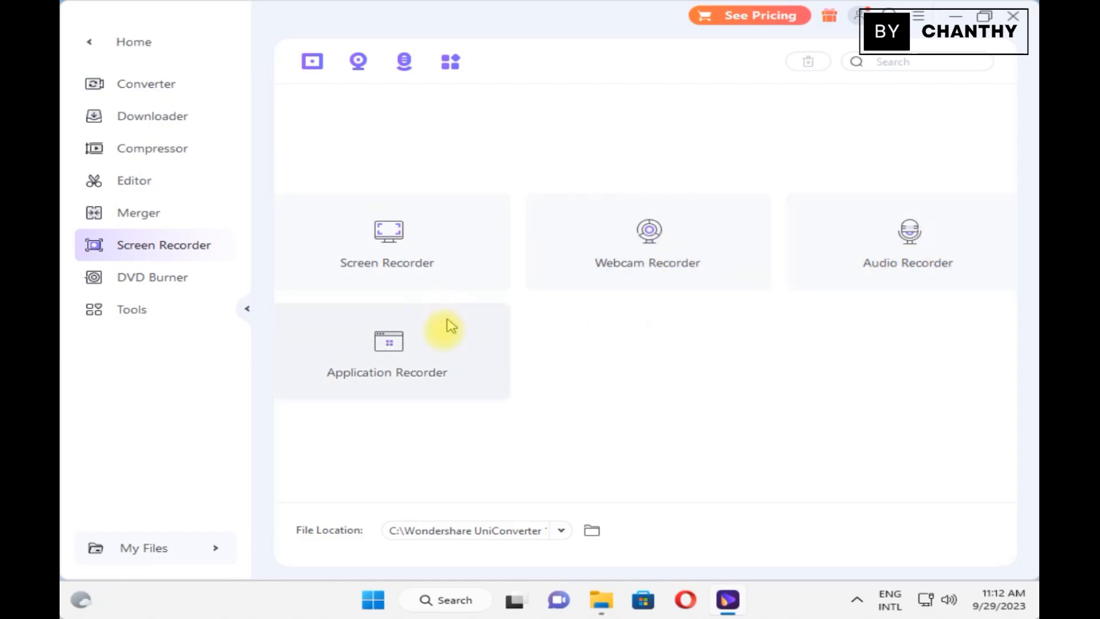
left_click(166, 280)
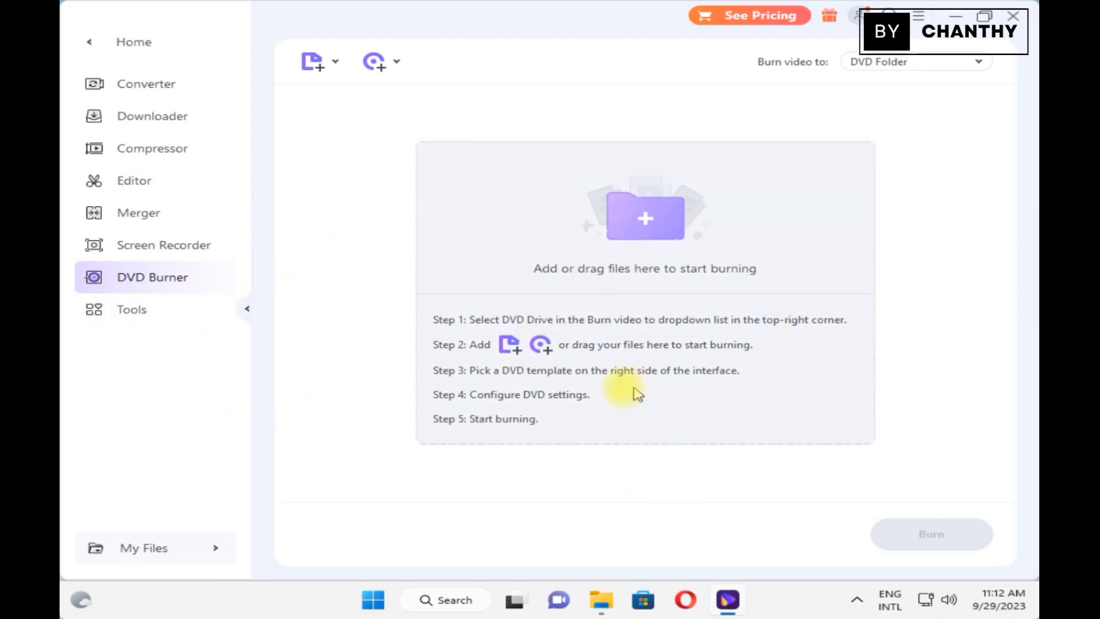
left_click(147, 310)
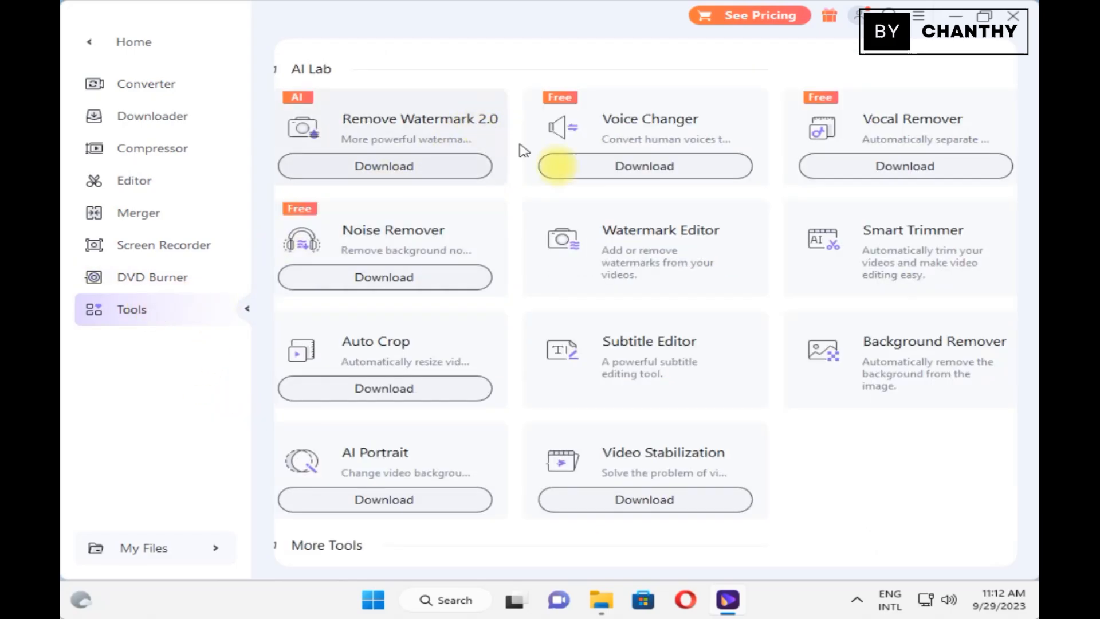
View UniConverter's version information in the About window and close it
left_click(920, 22)
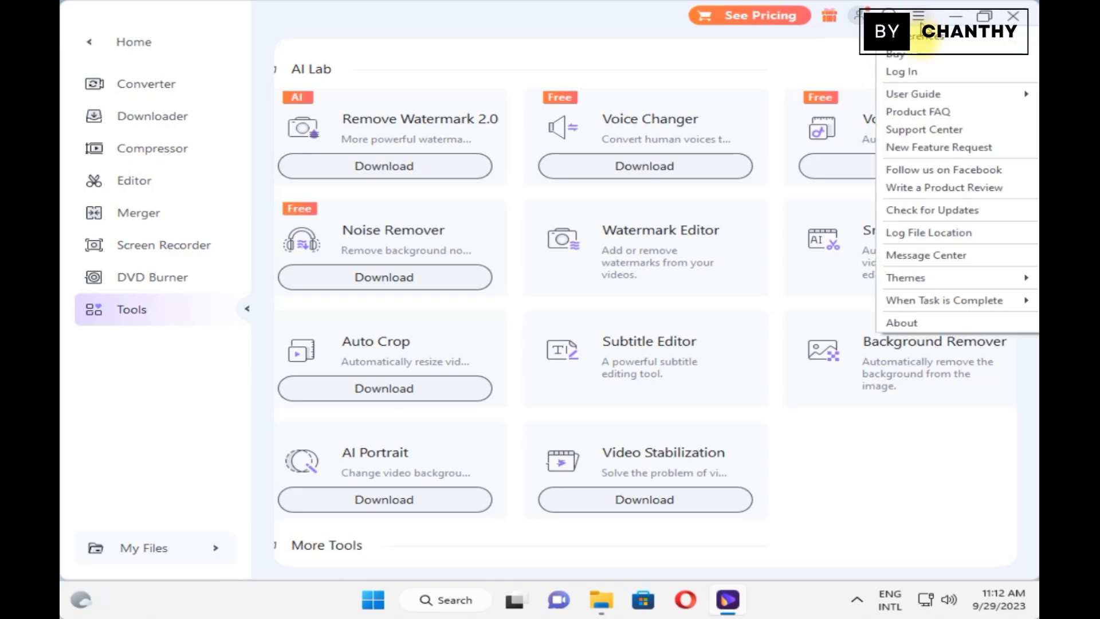
left_click(923, 320)
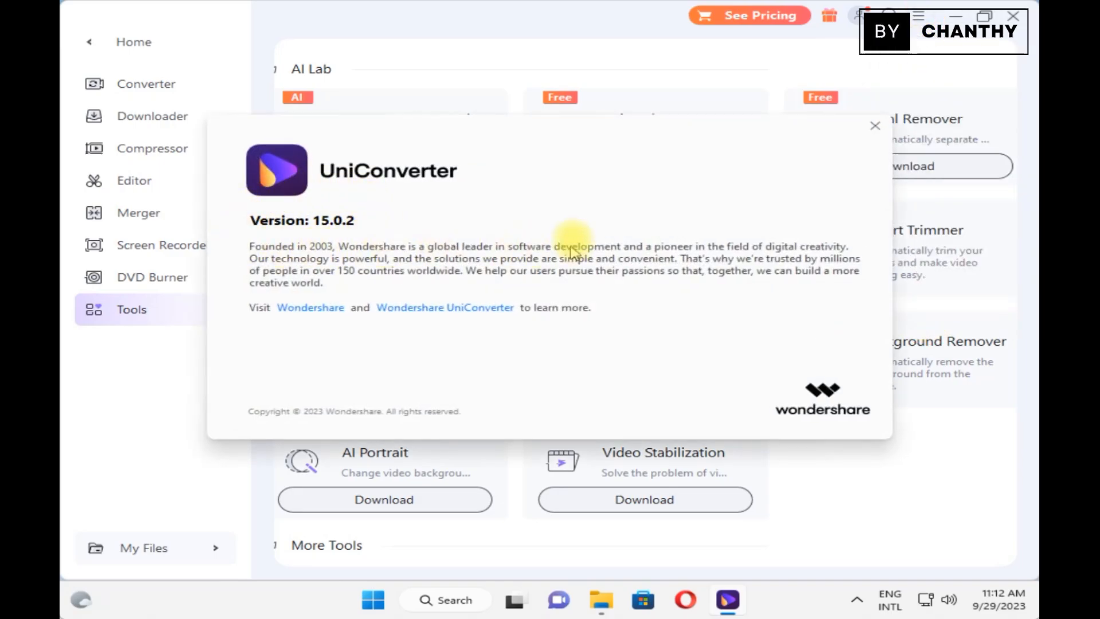
left_click(873, 127)
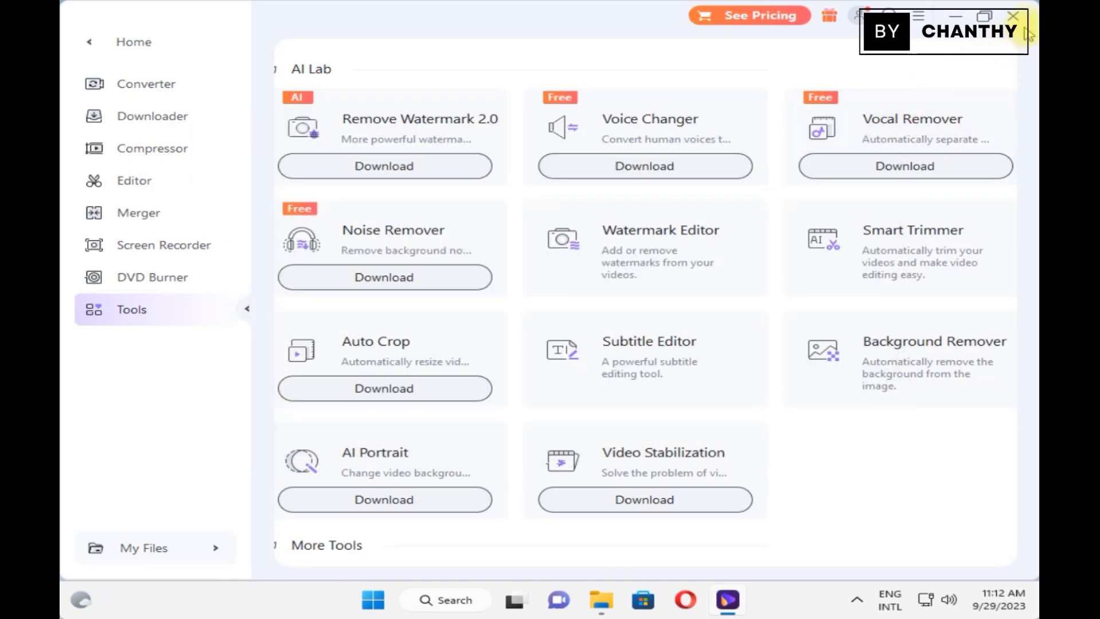
Exit UniConverter without saving, and open UniConverter Player from the desktop in a maximized window
left_click(1013, 19)
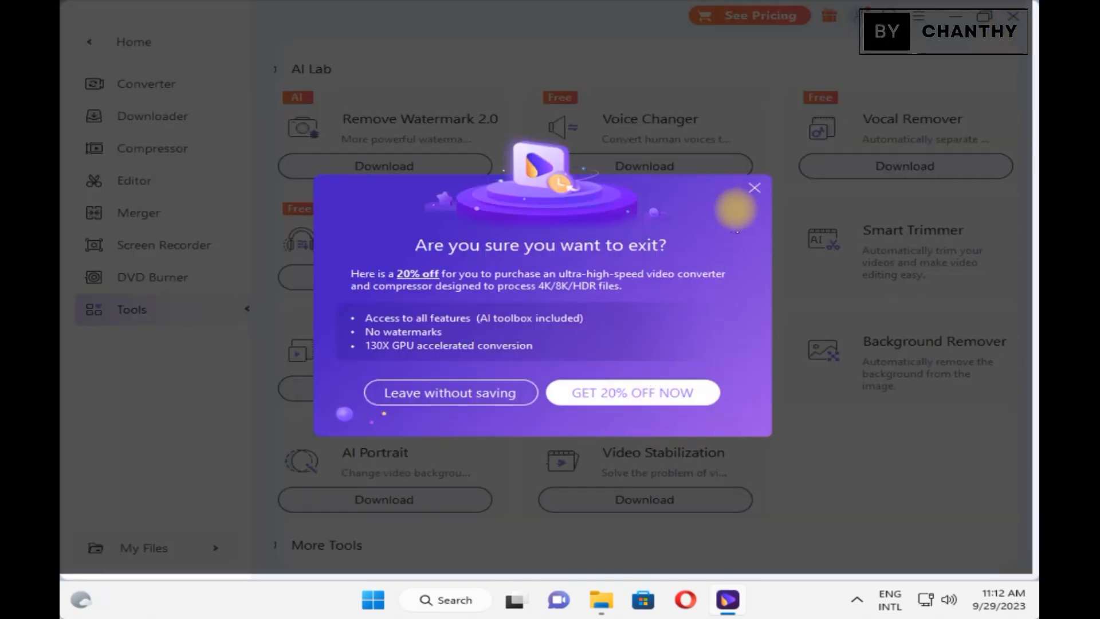
left_click(520, 395)
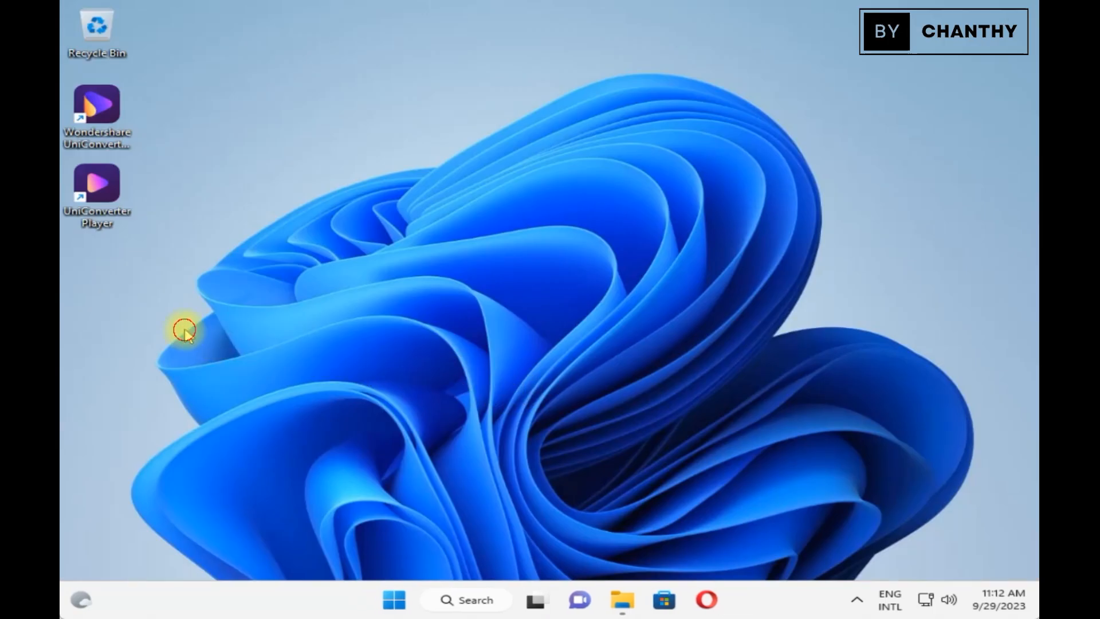
right_click(103, 189)
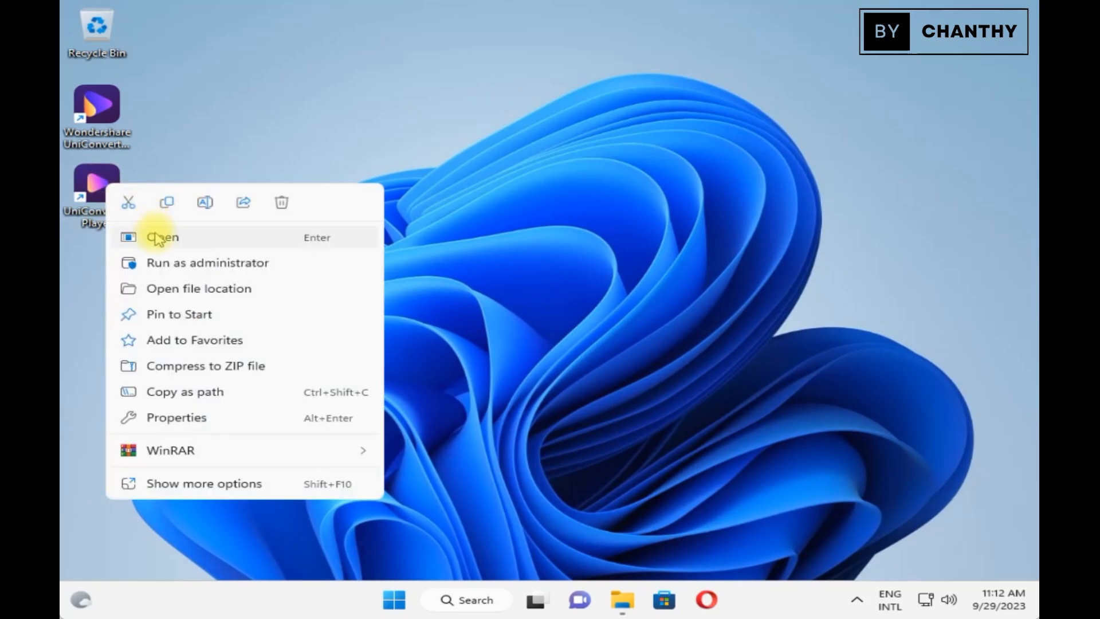
left_click(155, 235)
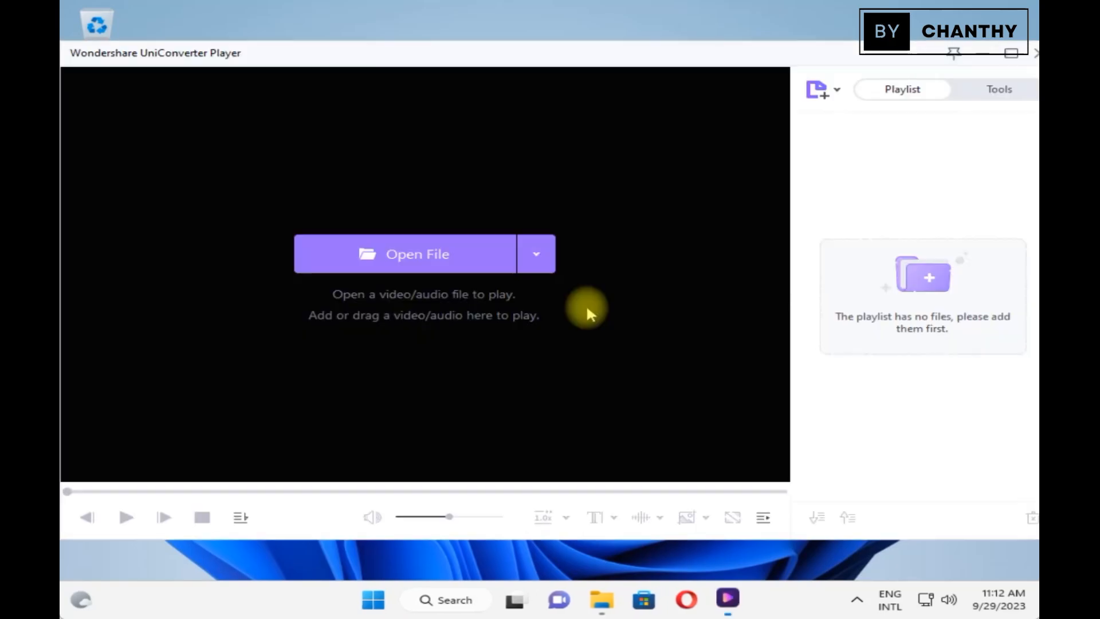
left_click(1011, 56)
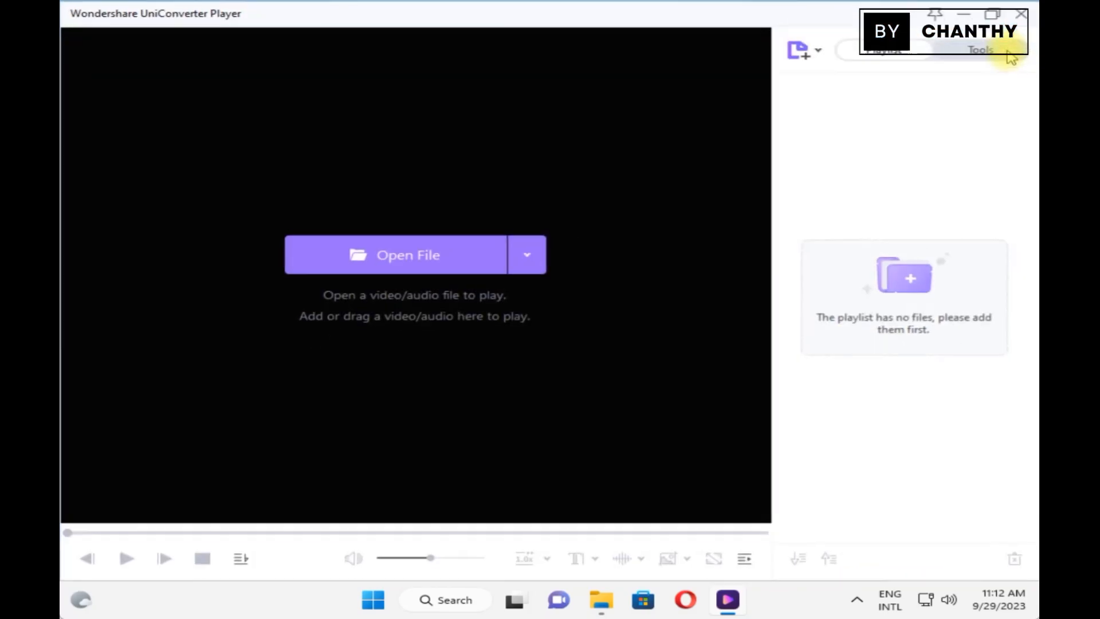
Examine the Player's tools, playlist and file-adding options without loading a file, and close the Player
left_click(968, 55)
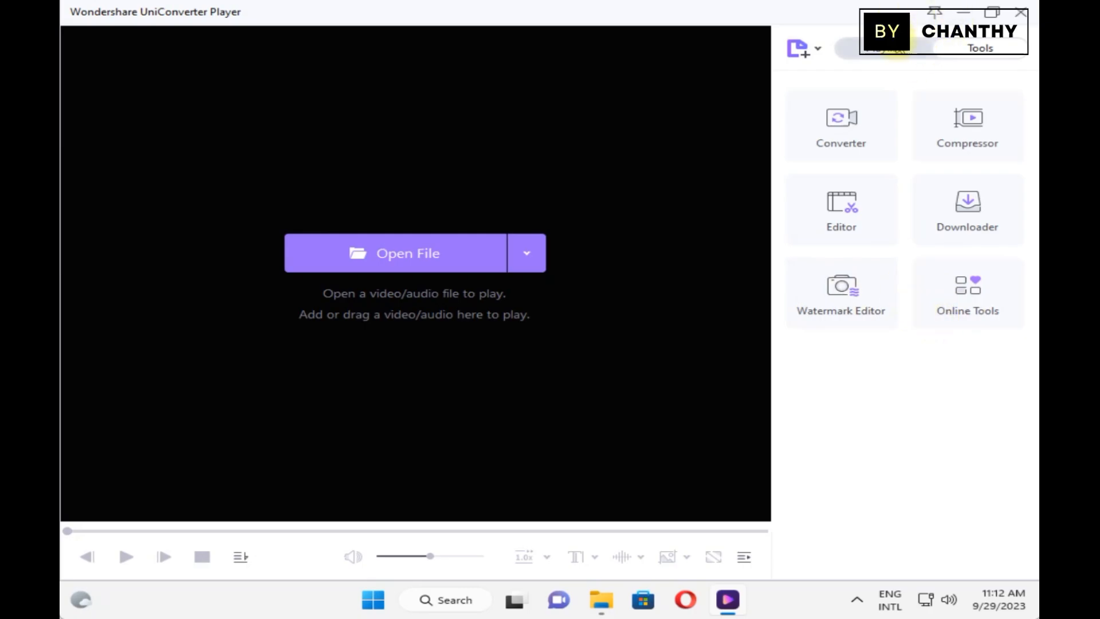
left_click(885, 51)
left_click(810, 51)
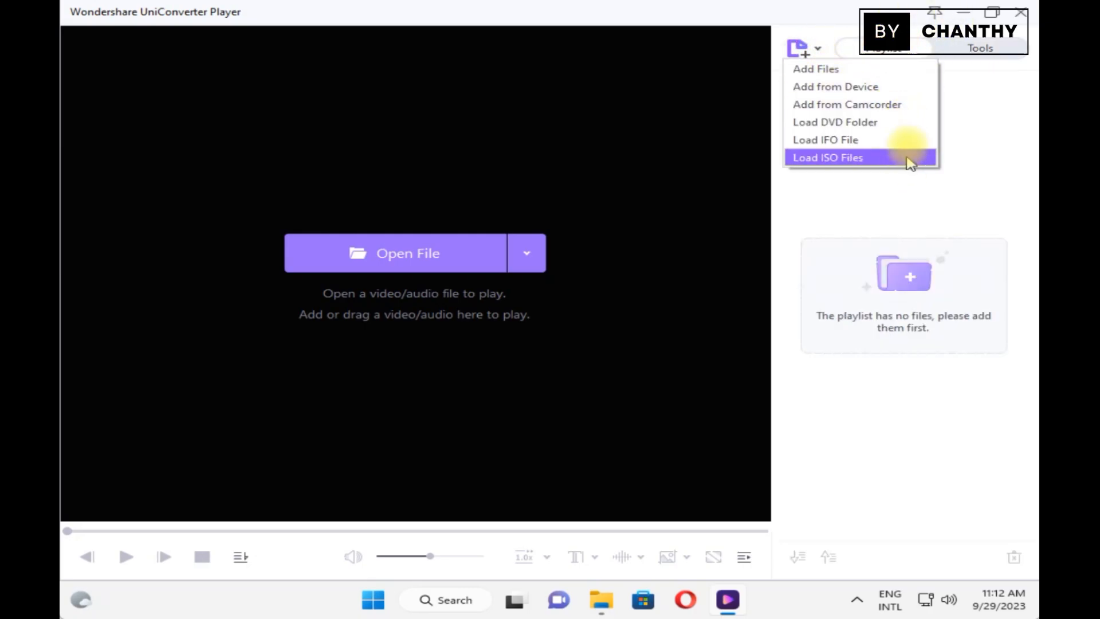
left_click(979, 201)
left_click(526, 252)
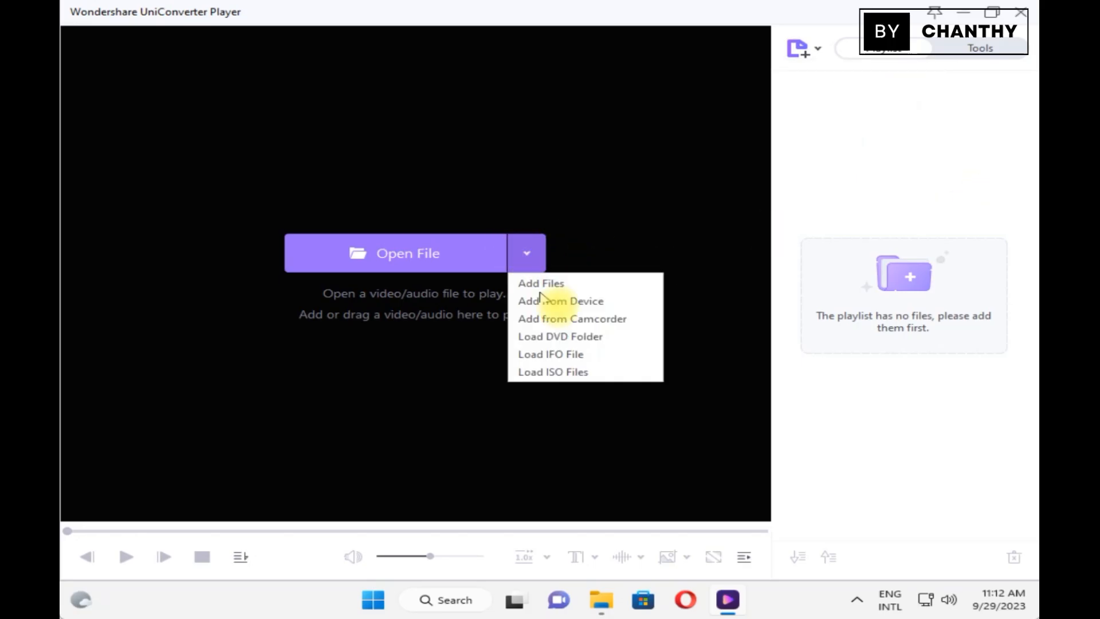
left_click(651, 226)
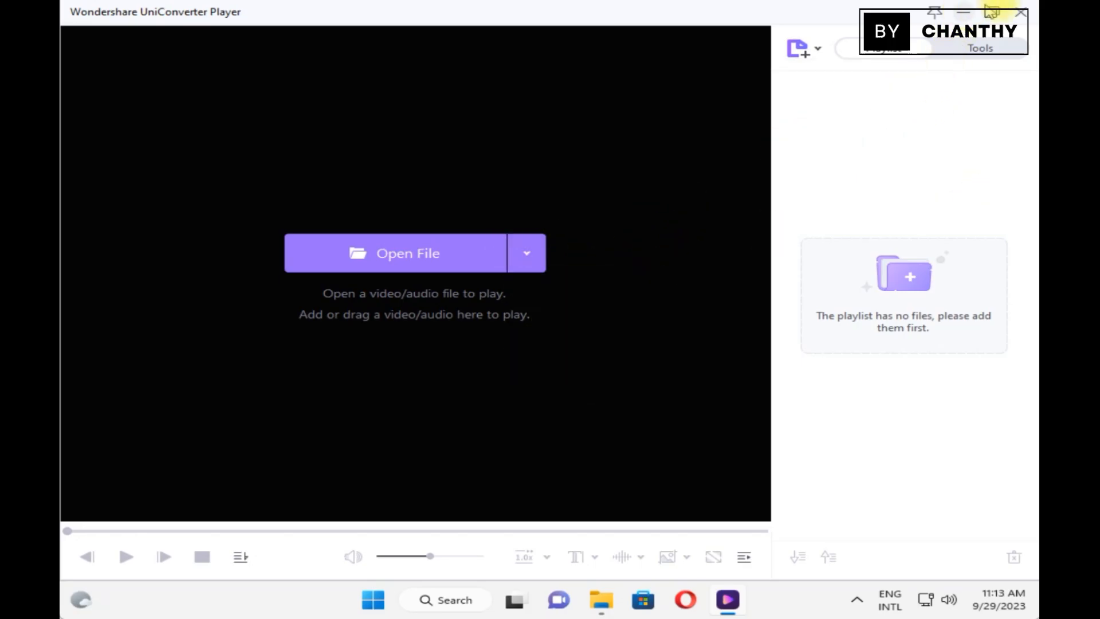
left_click(1021, 14)
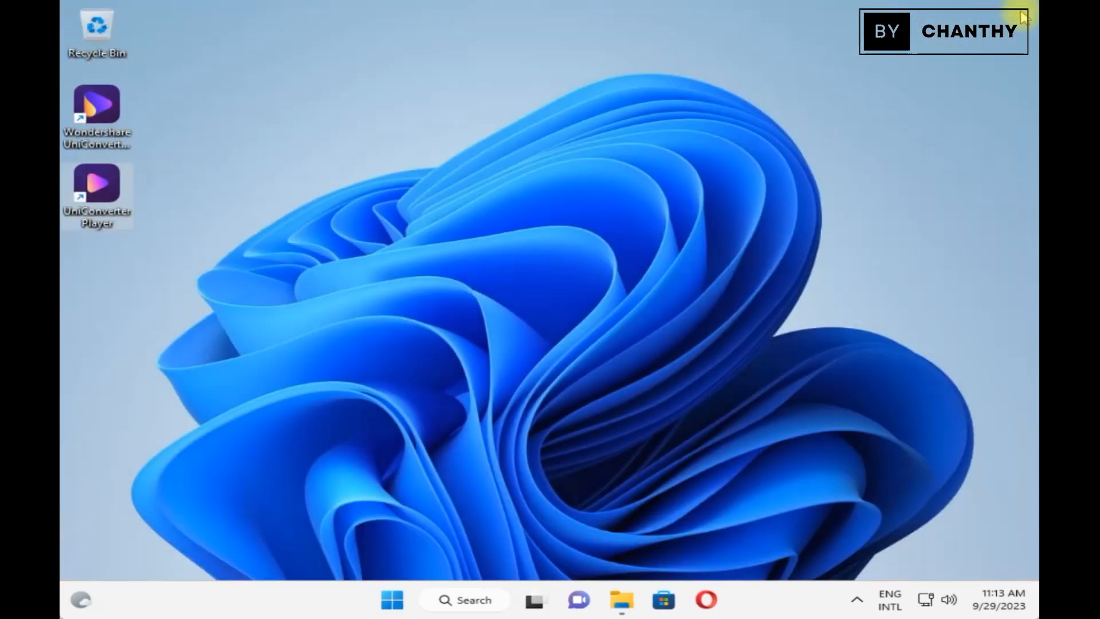